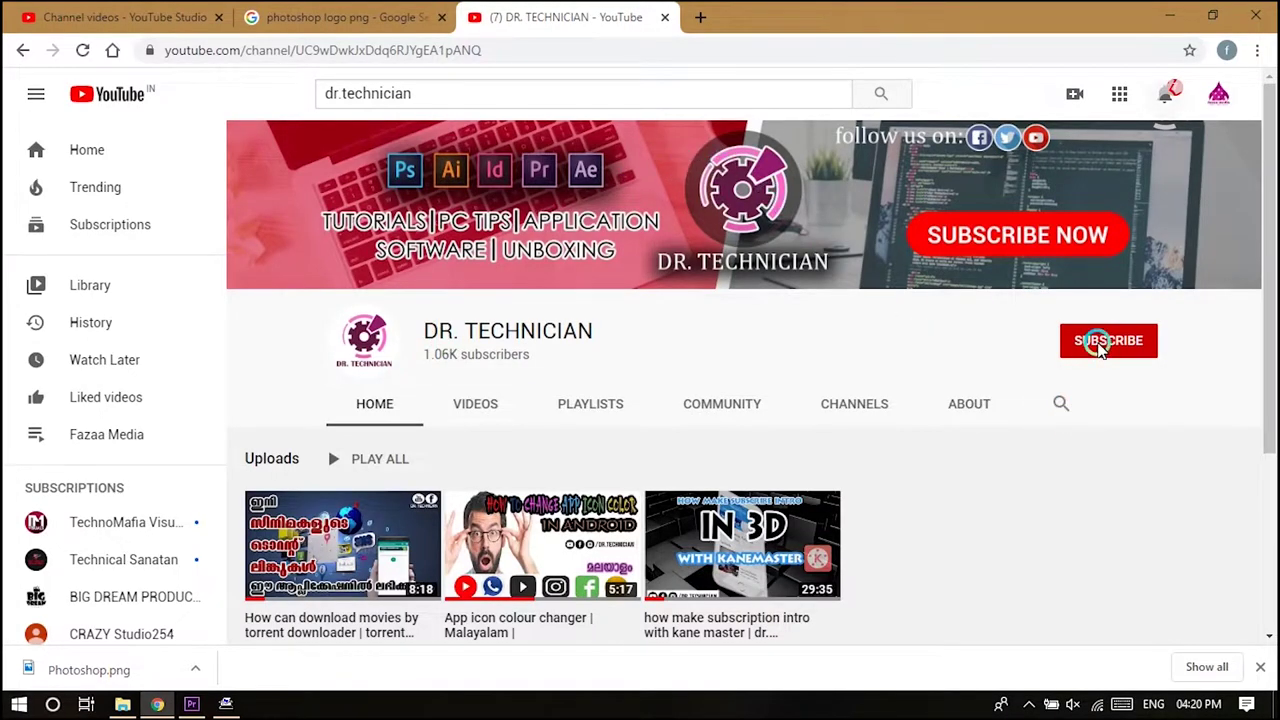
Subscribe to the tutorial channel and set its notification bell to All.
click(1100, 345)
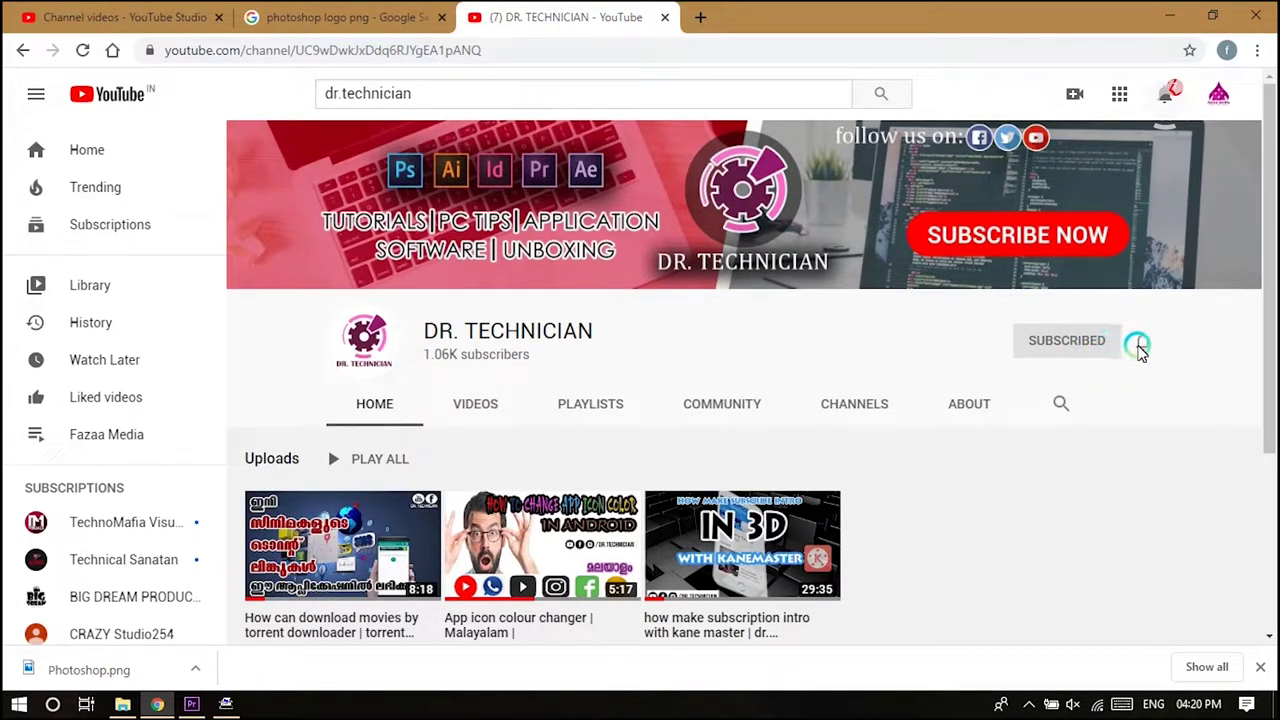
click(1141, 344)
click(1107, 392)
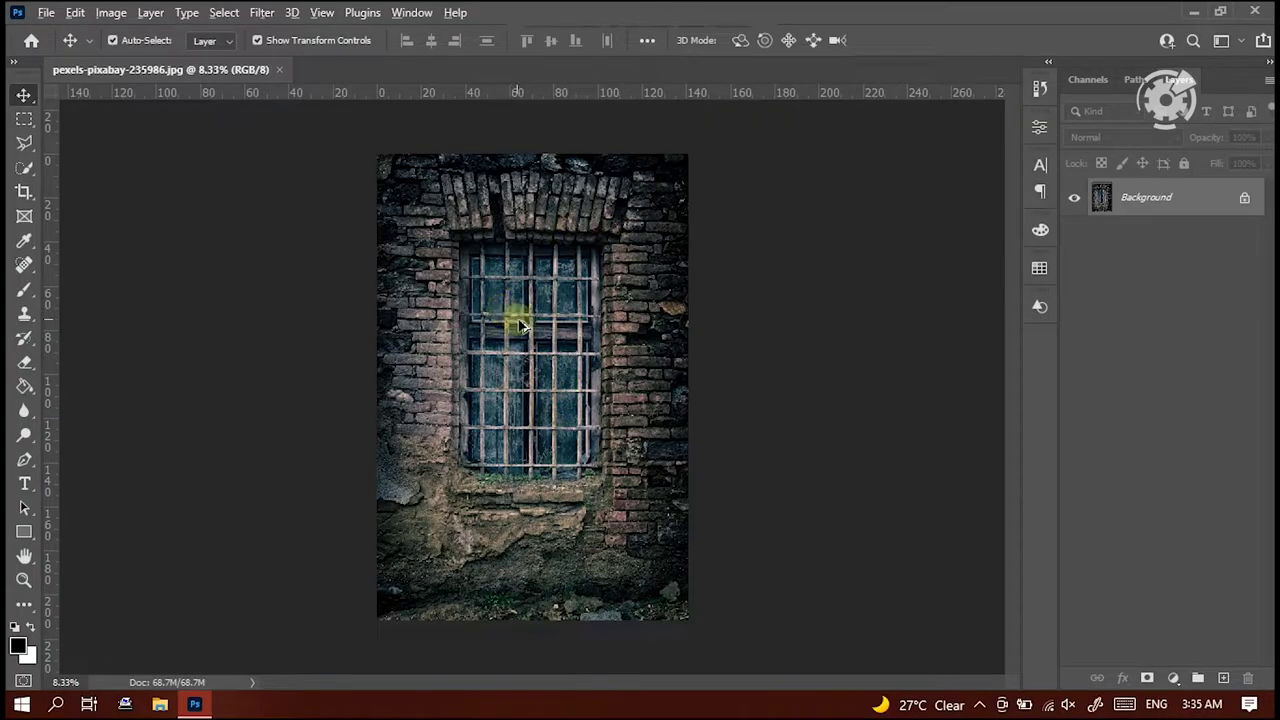
Zoom in and outline the whole window glass with the Polygonal Lasso.
scroll(519, 325, up, 3)
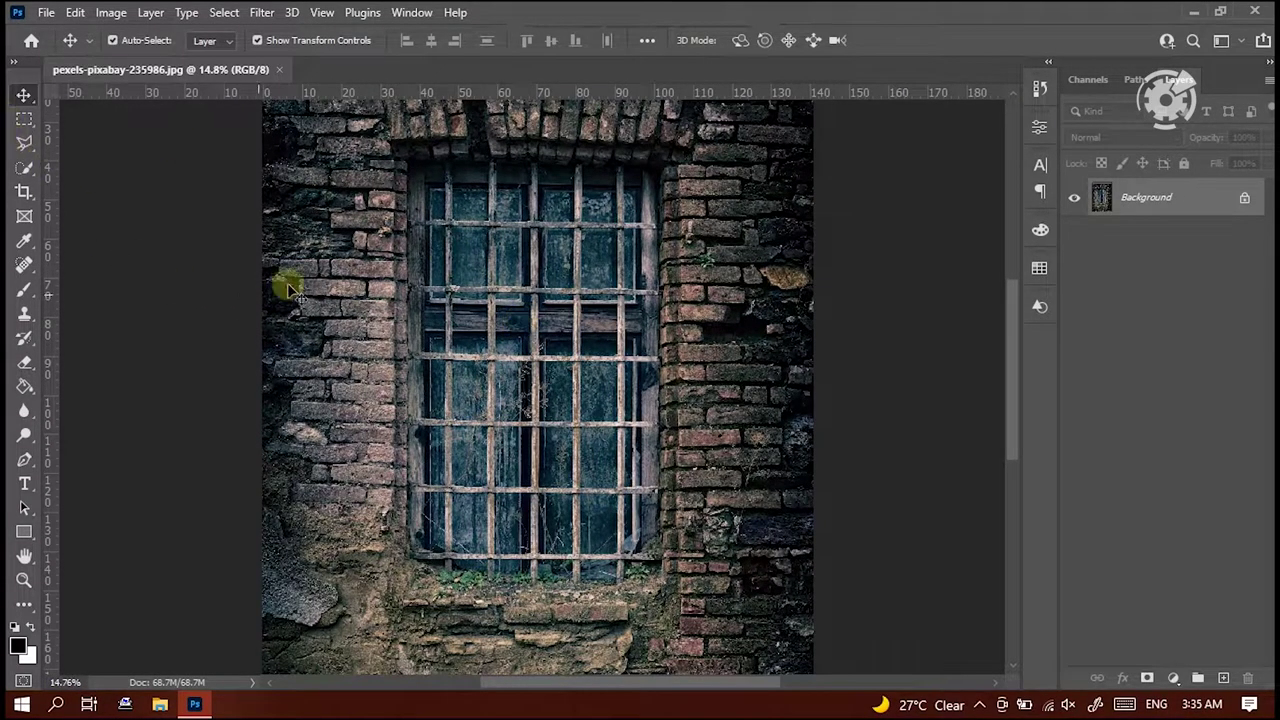
drag(24, 143, 106, 160)
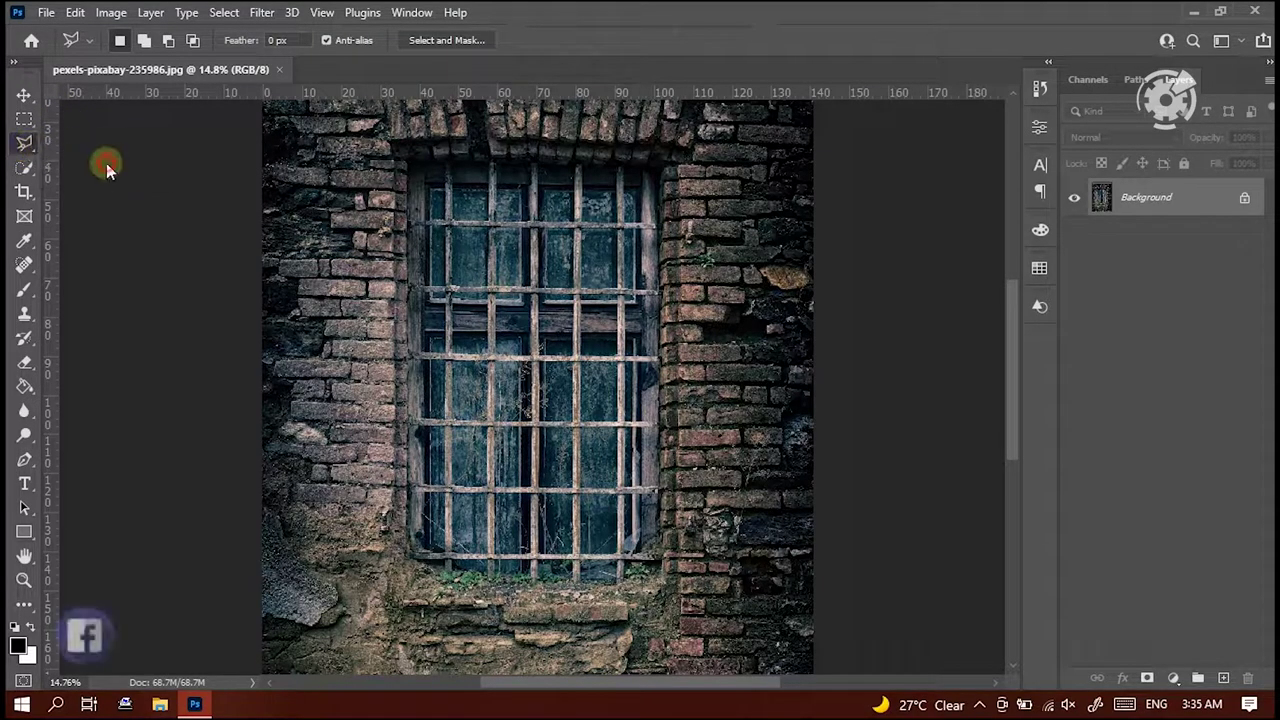
click(430, 192)
click(636, 192)
click(636, 552)
click(430, 552)
click(437, 205)
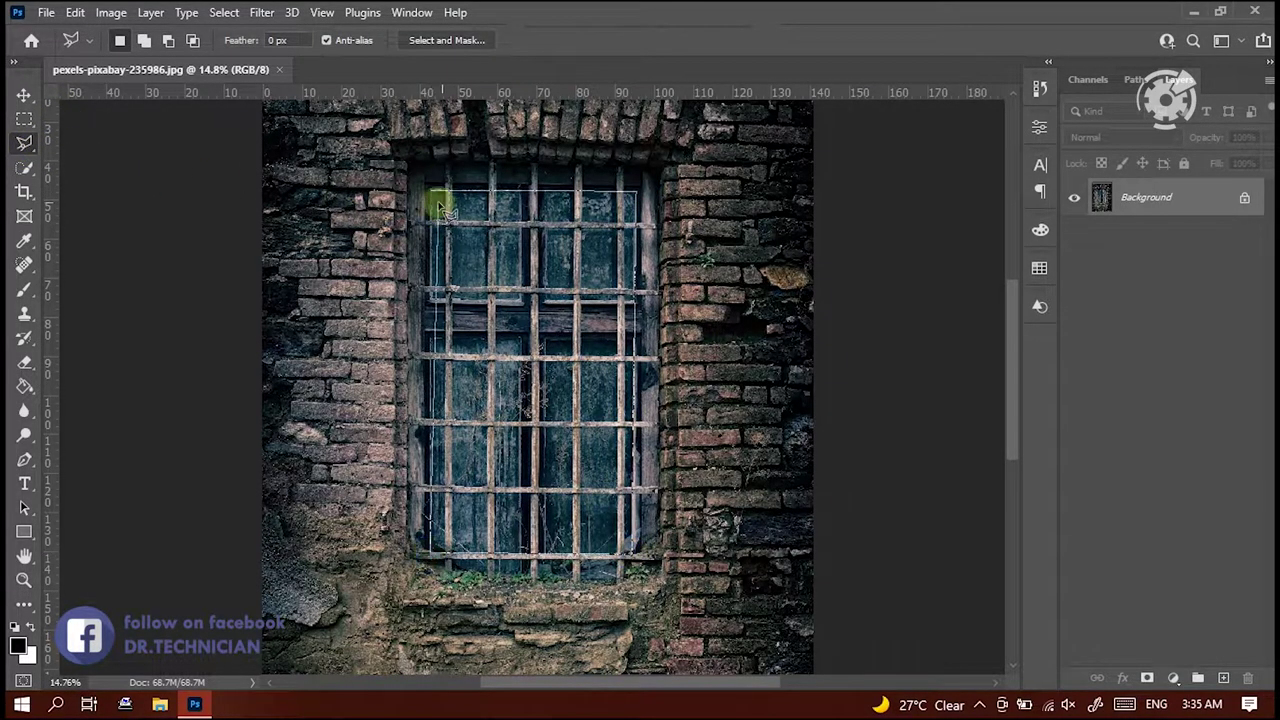
click(432, 194)
Subtract the middle rail and the horizontal bars from the glass selection.
scroll(512, 320, up, 2)
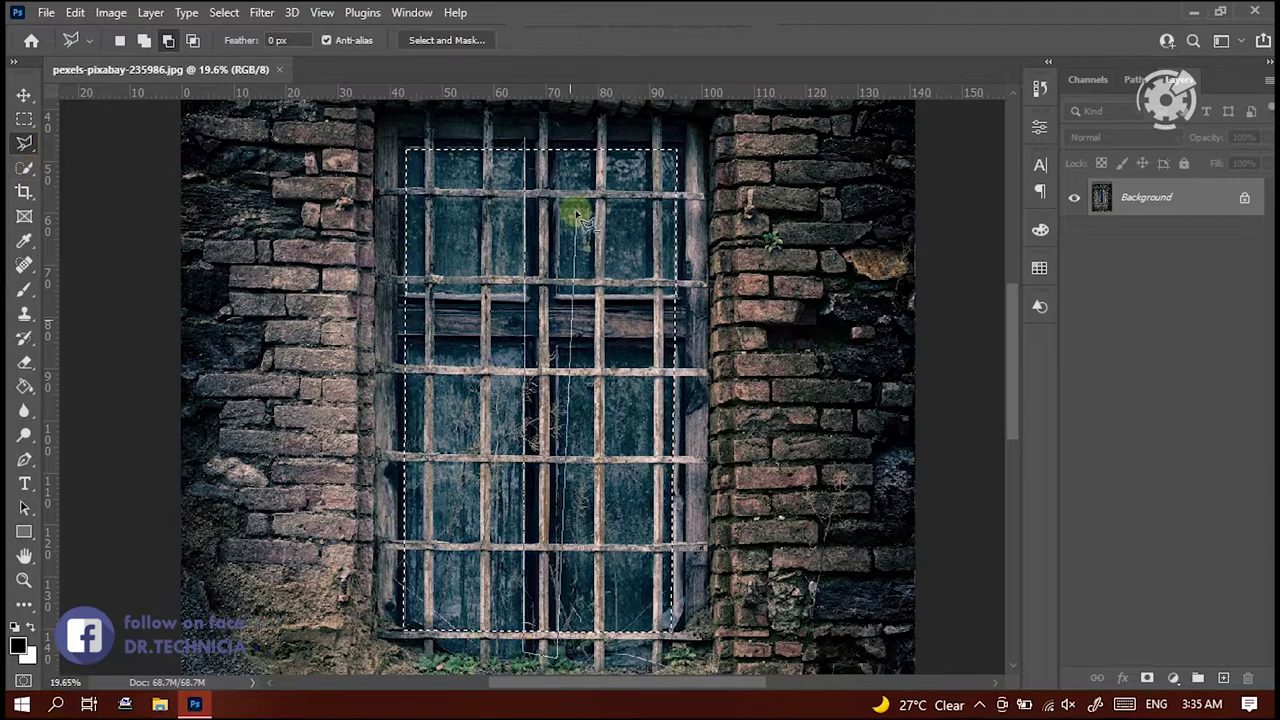
click(557, 142)
click(525, 140)
click(375, 295)
click(710, 292)
click(710, 345)
click(375, 345)
click(375, 295)
click(380, 455)
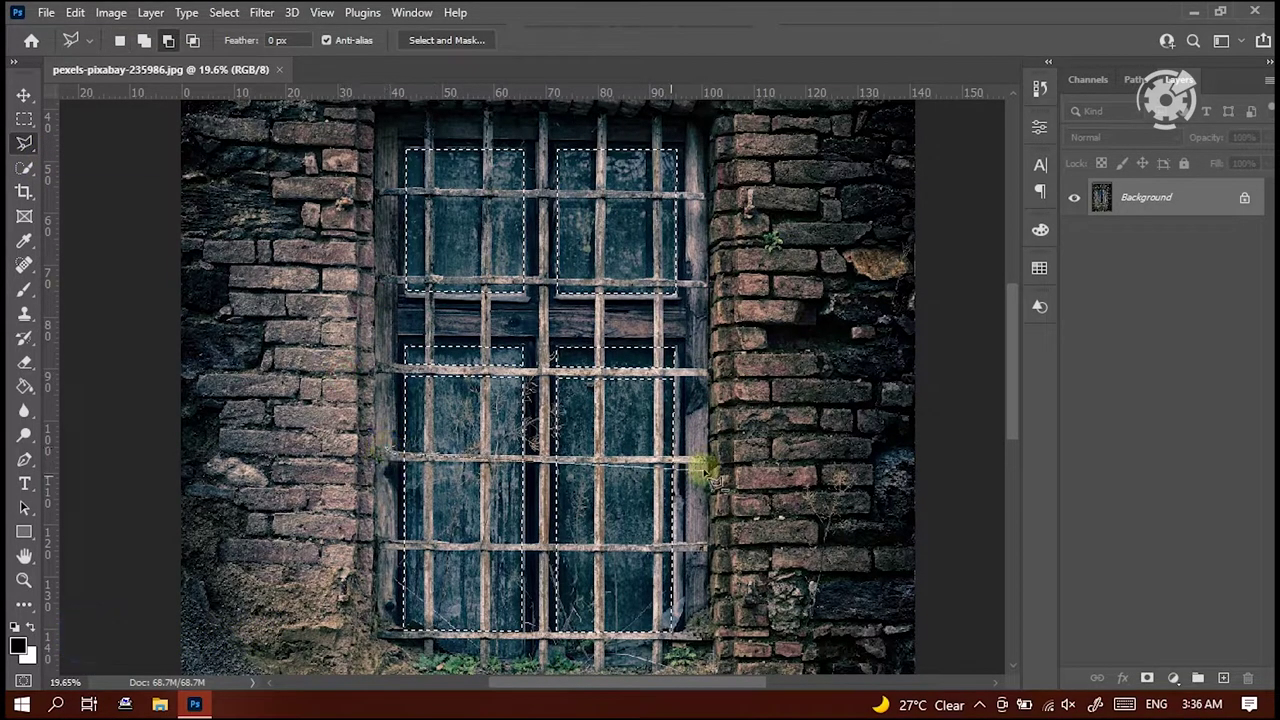
click(712, 462)
click(338, 462)
click(700, 548)
click(310, 550)
click(714, 283)
click(380, 294)
Subtract the remaining vertical bars so only the glass panes stay selected.
click(410, 190)
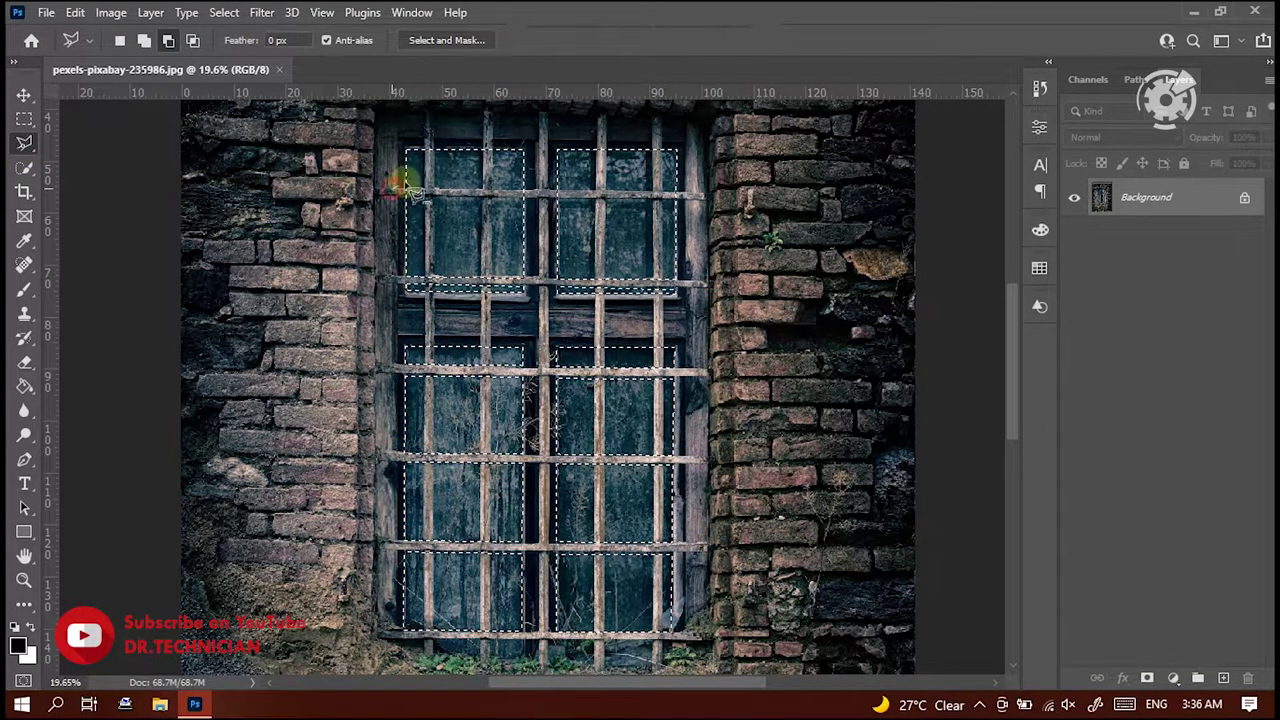
click(437, 142)
click(440, 655)
click(500, 144)
click(494, 664)
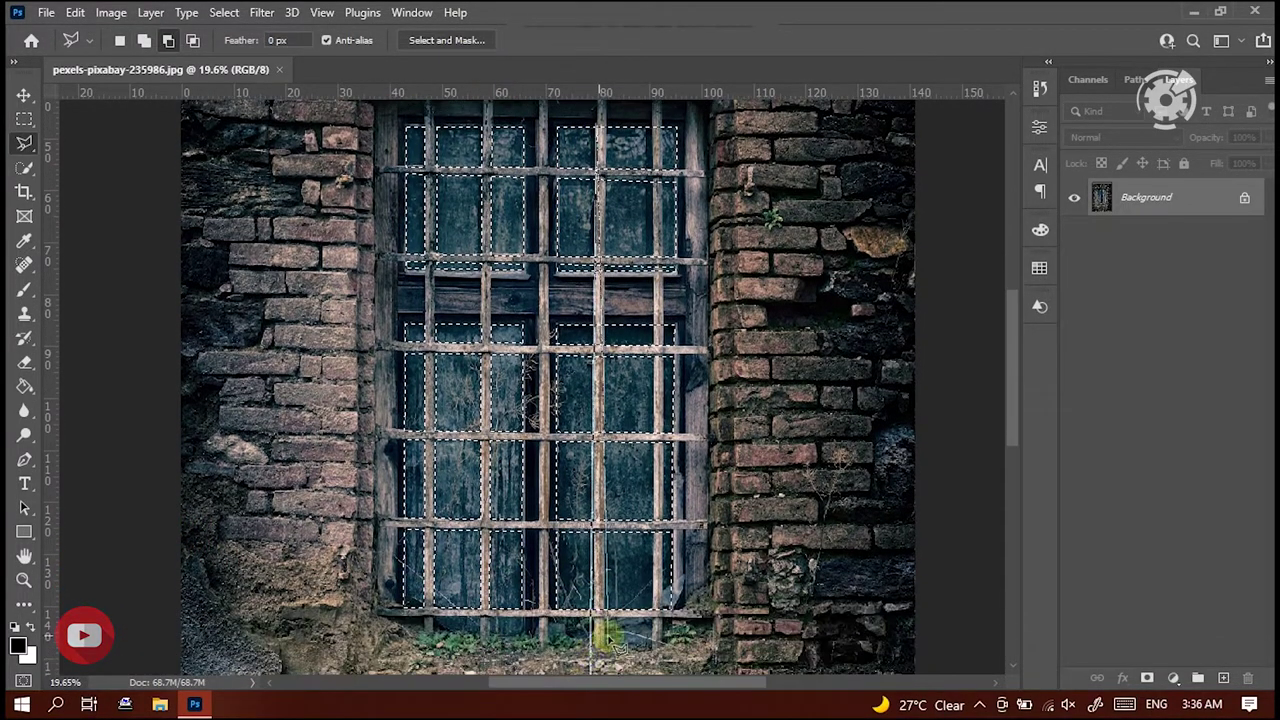
click(597, 664)
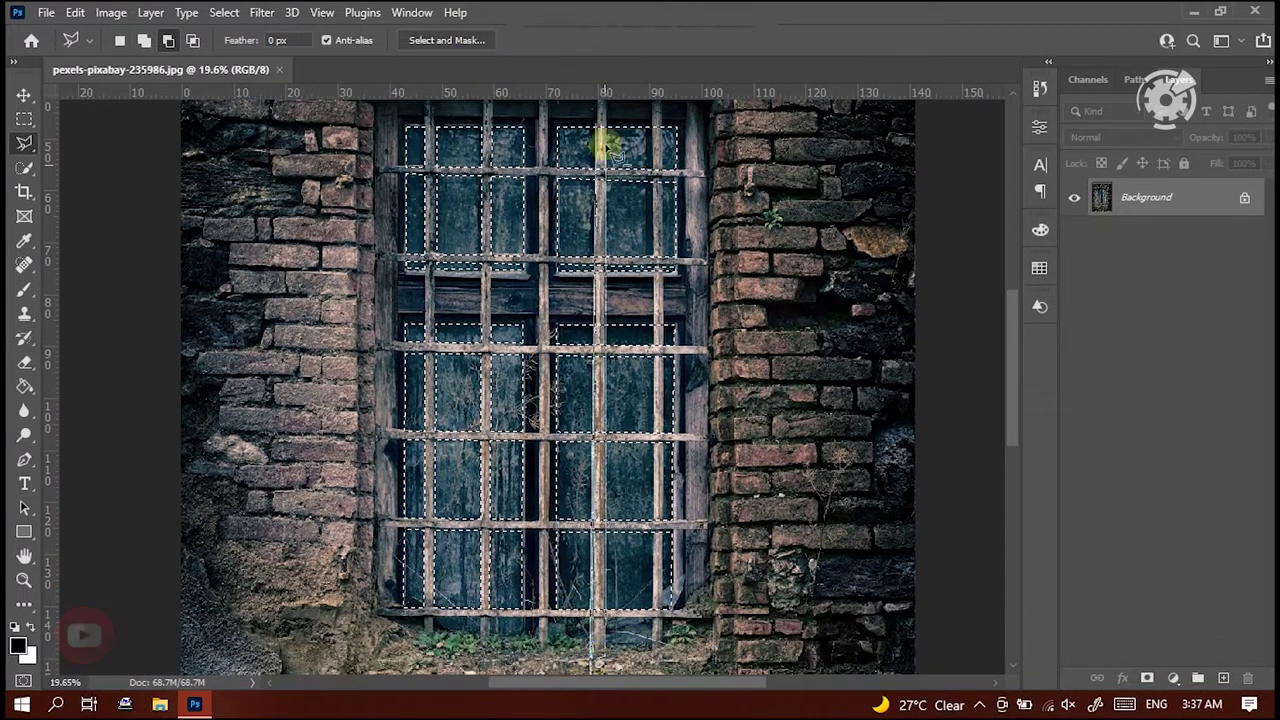
click(605, 146)
double_click(590, 146)
click(660, 118)
click(664, 645)
double_click(650, 645)
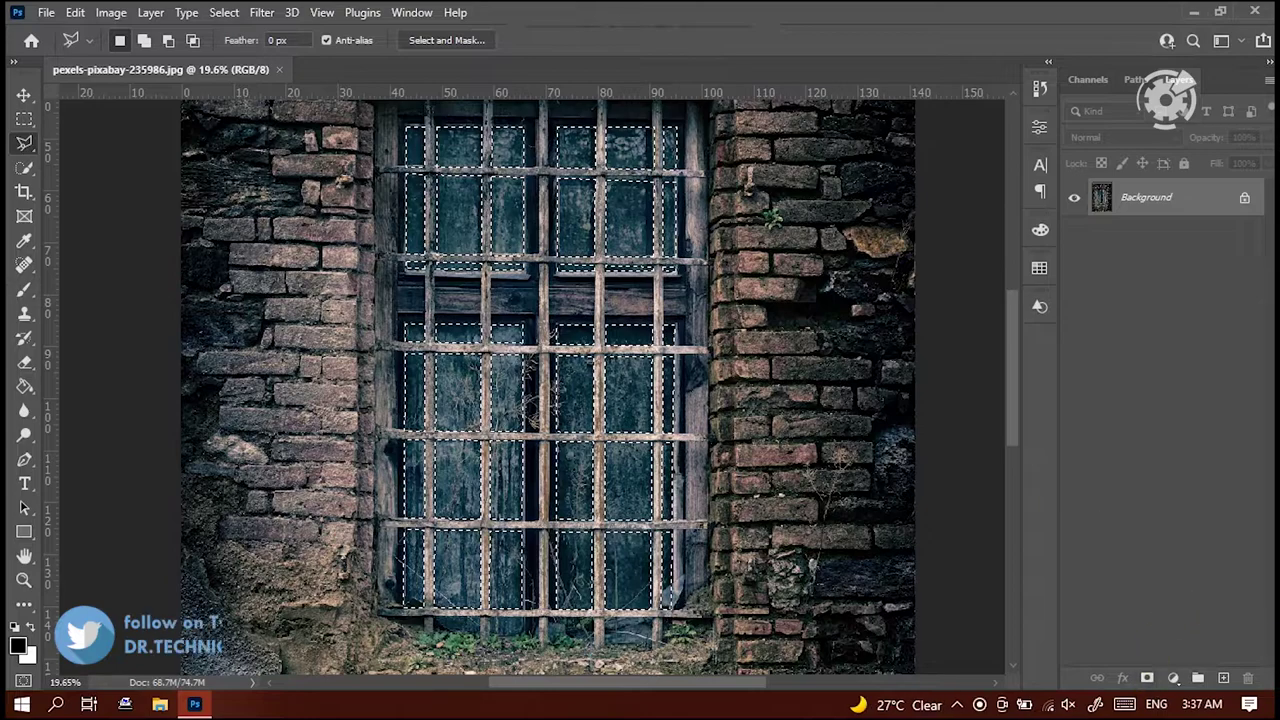
Fill the selected panes with a feb433 orange-yellow Solid Color layer, Color Fill 1.
click(1170, 682)
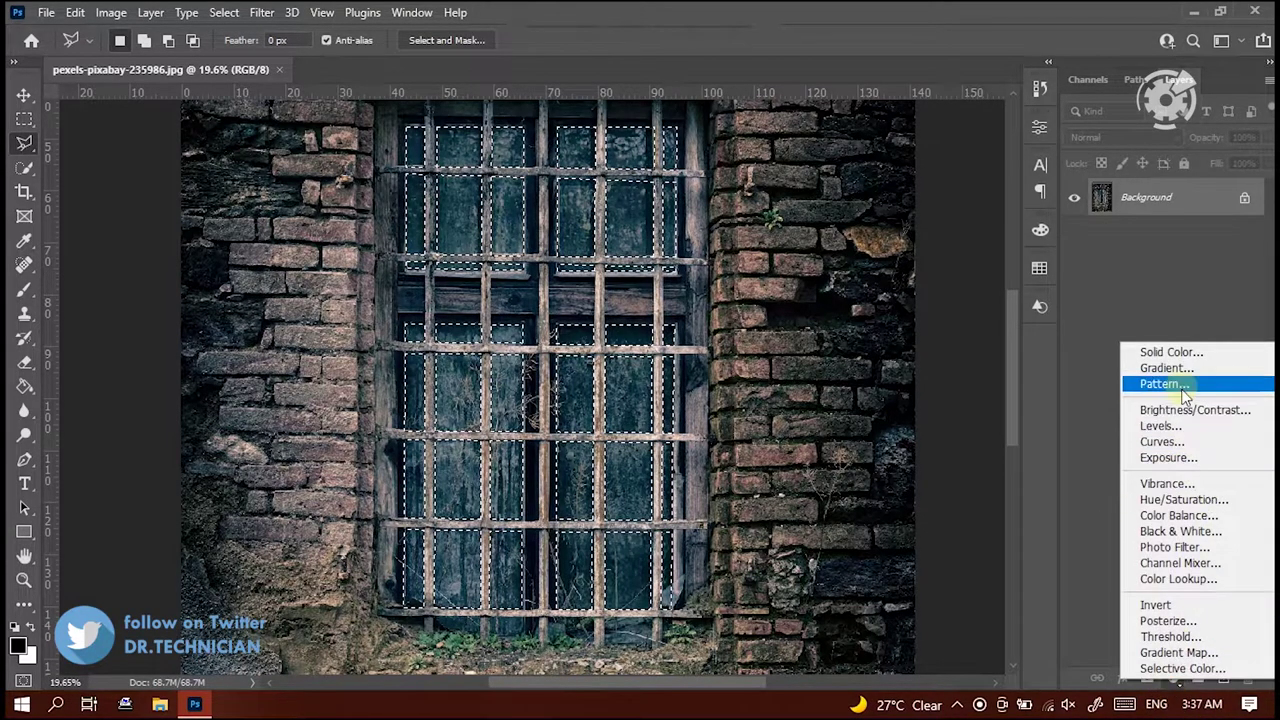
click(1100, 350)
drag(868, 325, 866, 343)
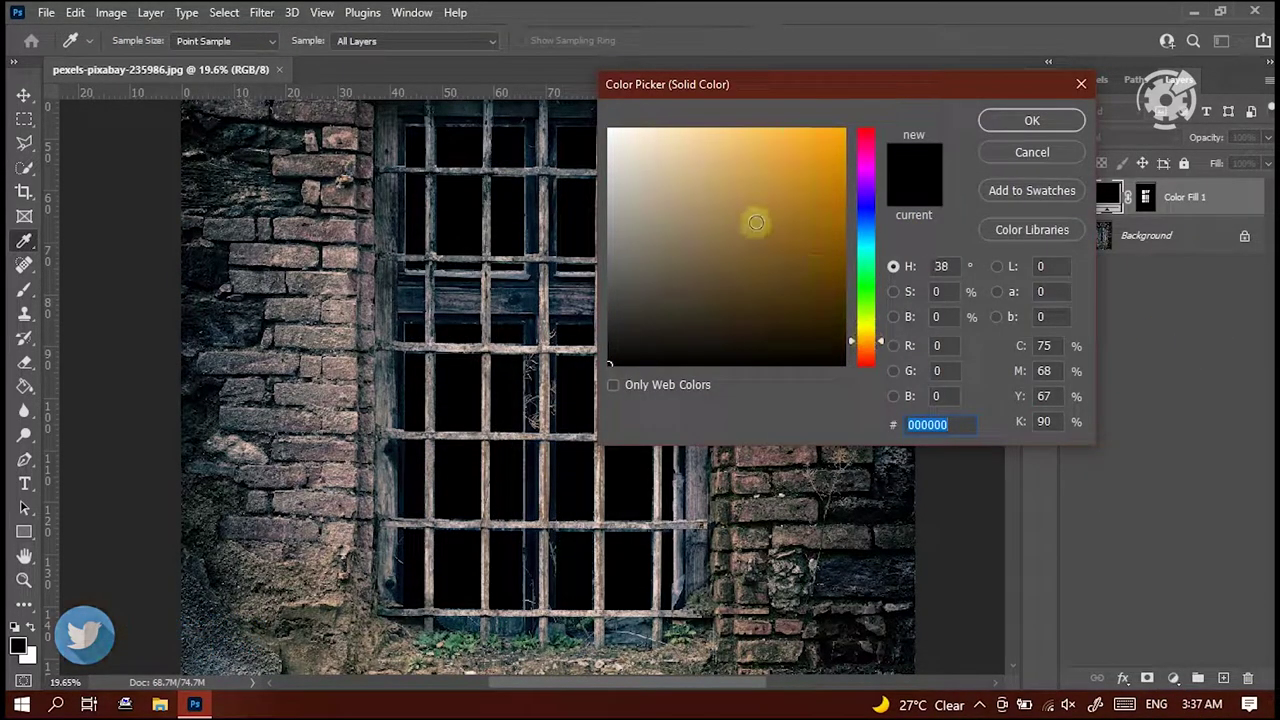
mouse_move(757, 220)
mouse_down()
mouse_move(791, 120)
mouse_move(815, 133)
mouse_up()
click(1032, 120)
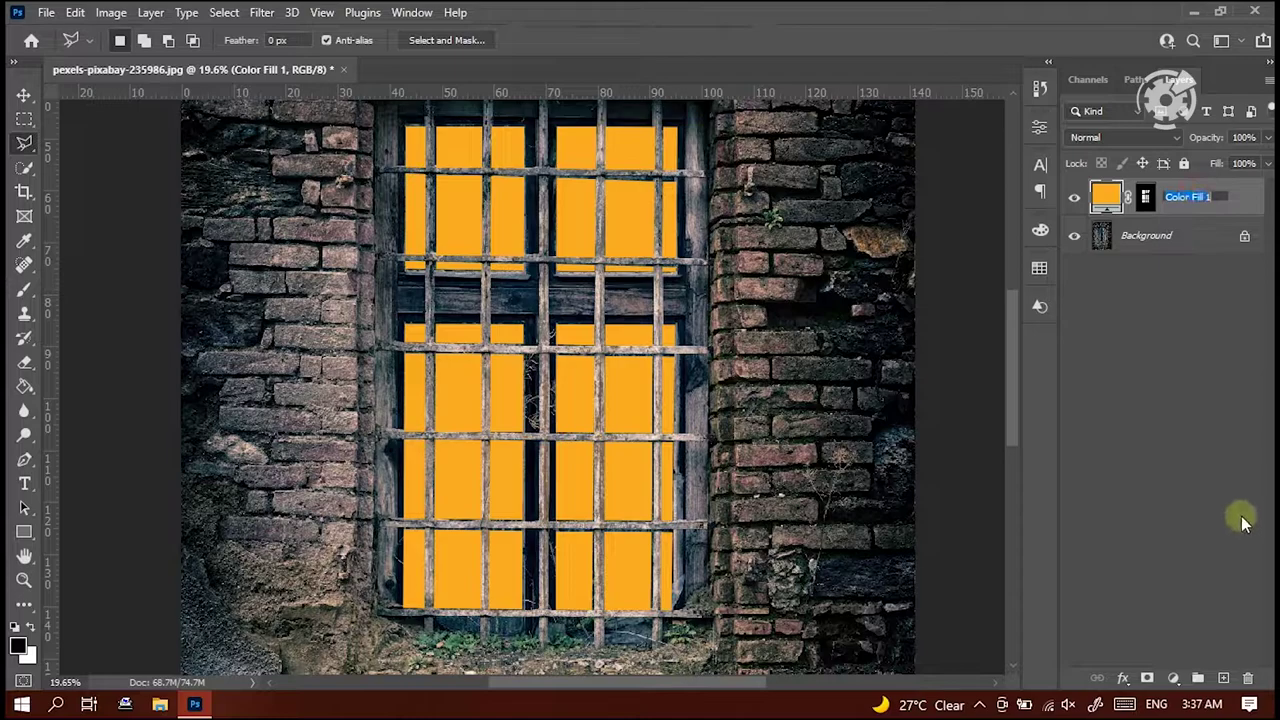
click(1162, 375)
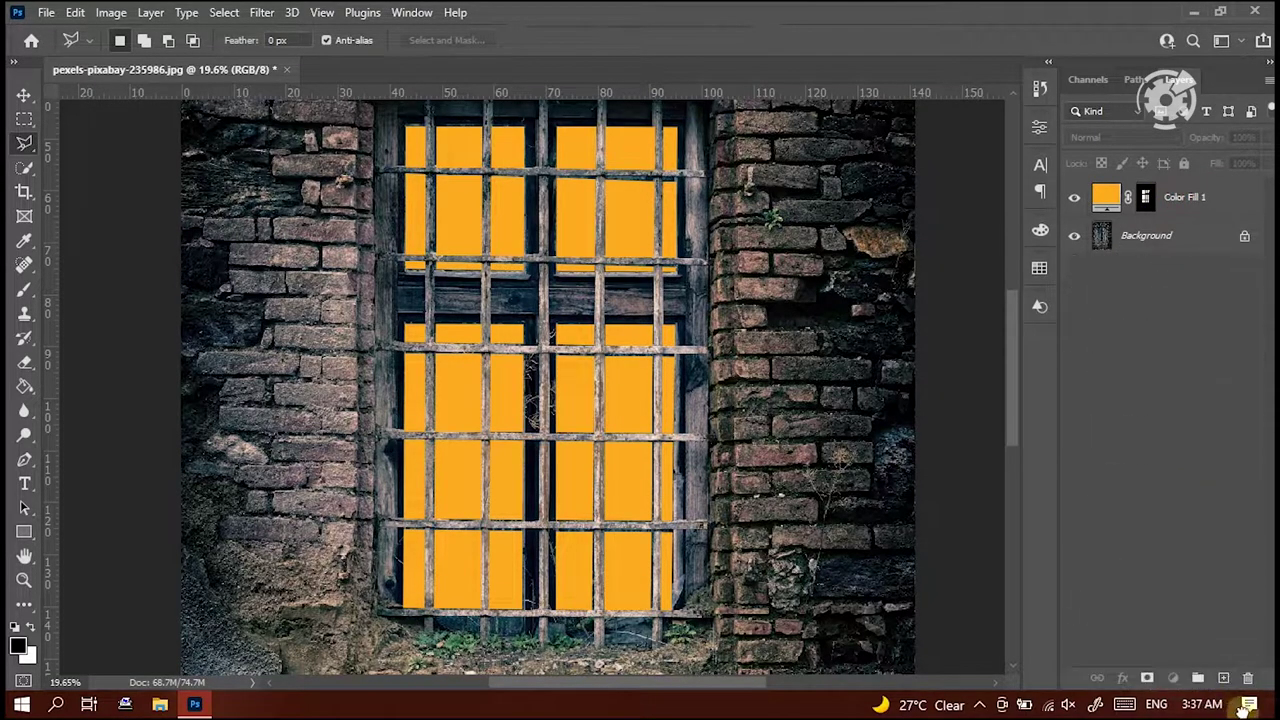
Duplicate Color Fill 1 and convert the copy into a smart object.
drag(1228, 690, 1224, 680)
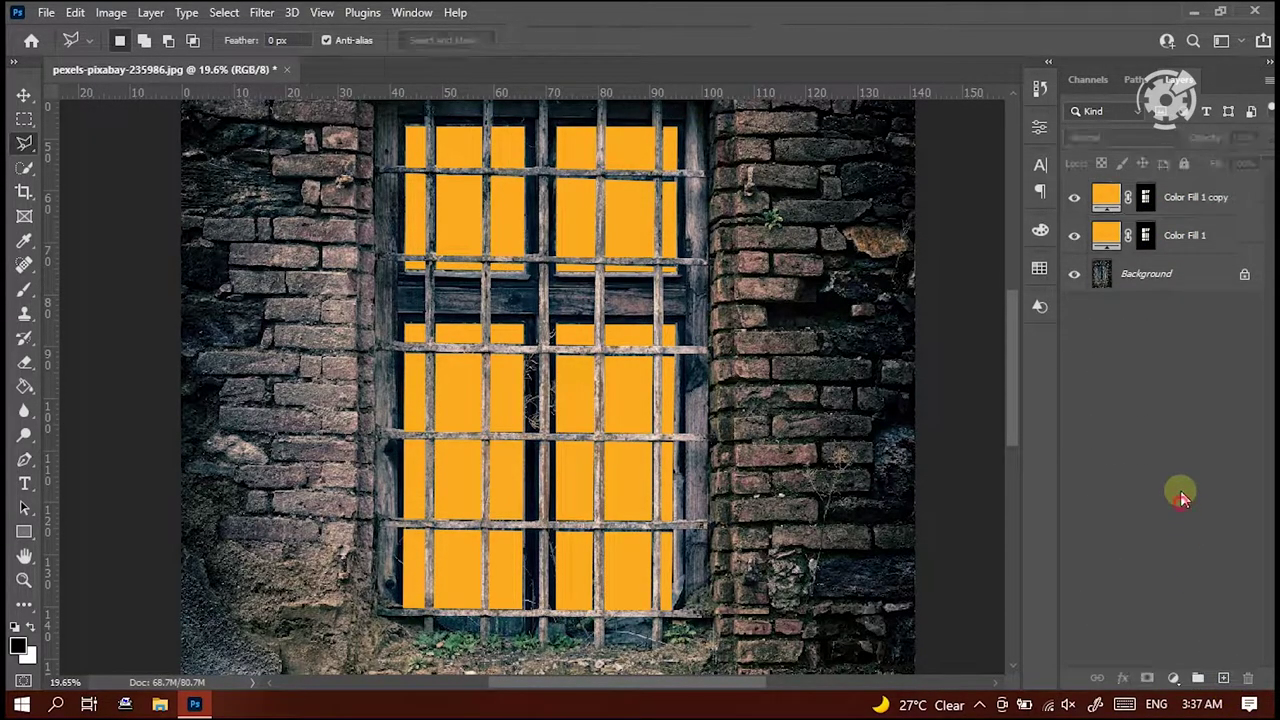
click(1180, 195)
right_click(1197, 199)
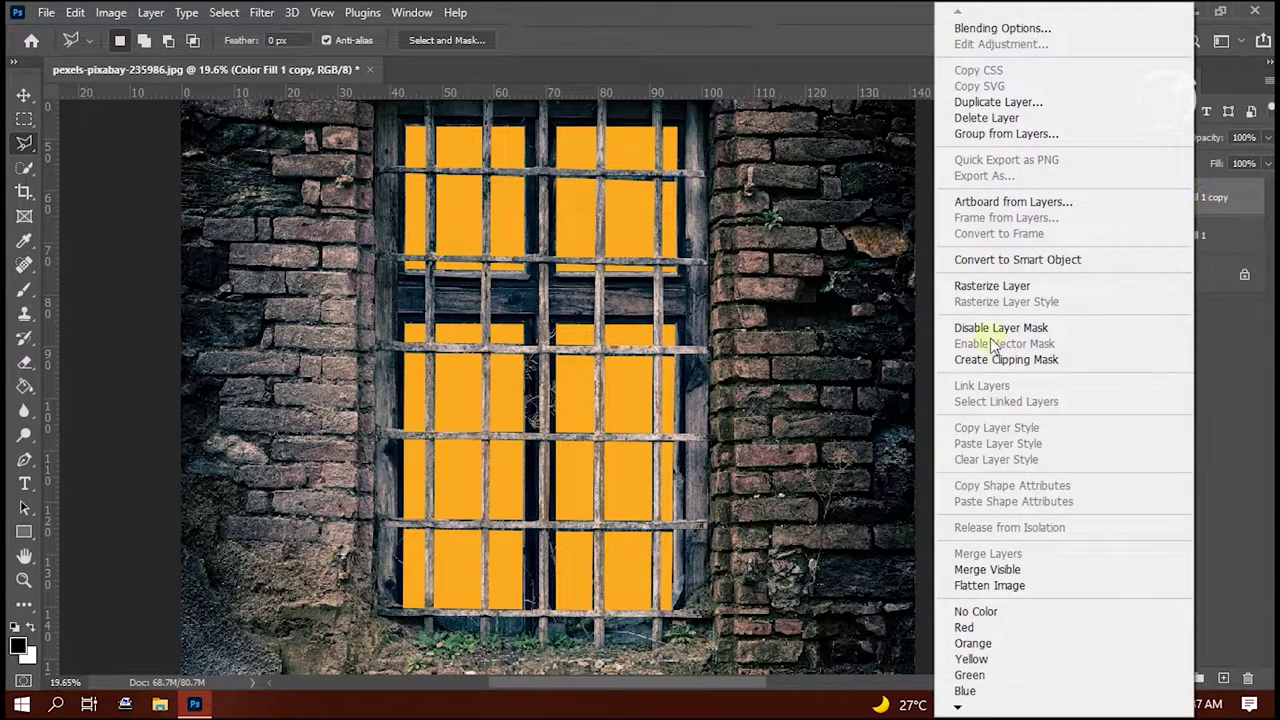
click(1044, 264)
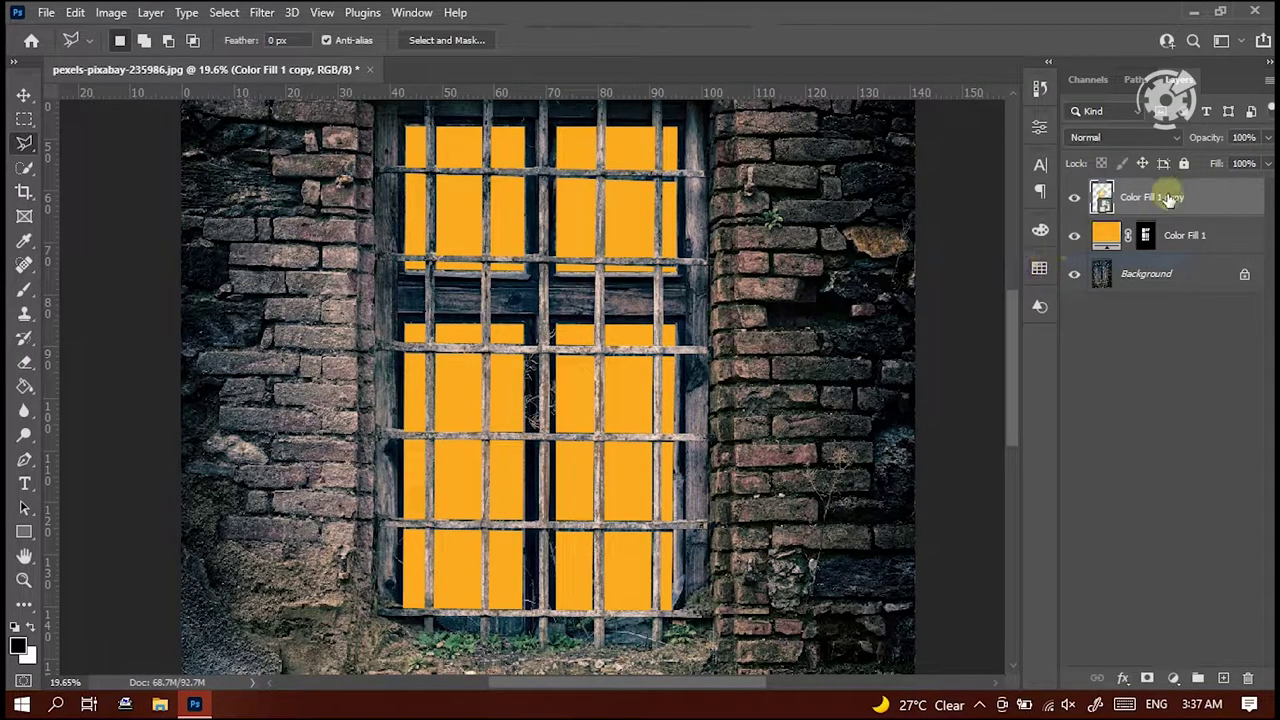
Apply a Gaussian Blur with a 4-pixel radius to the Color Fill 1 copy.
click(261, 12)
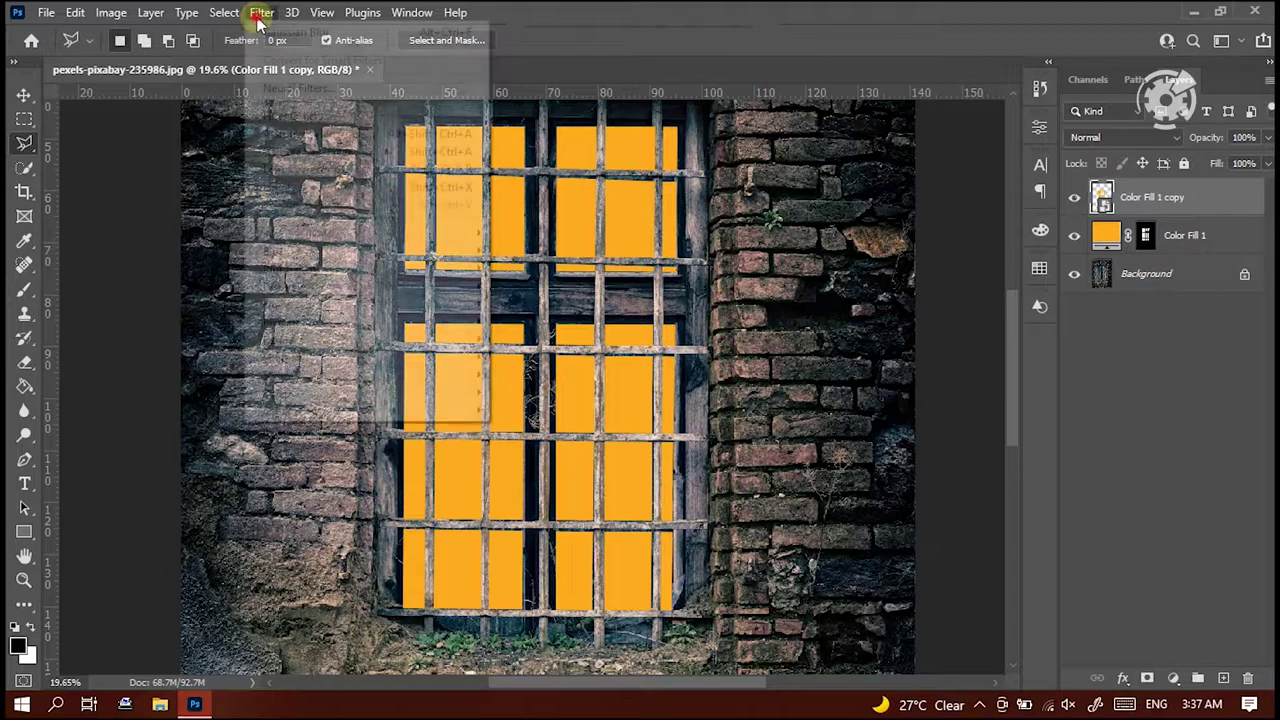
mouse_move(450, 251)
click(580, 323)
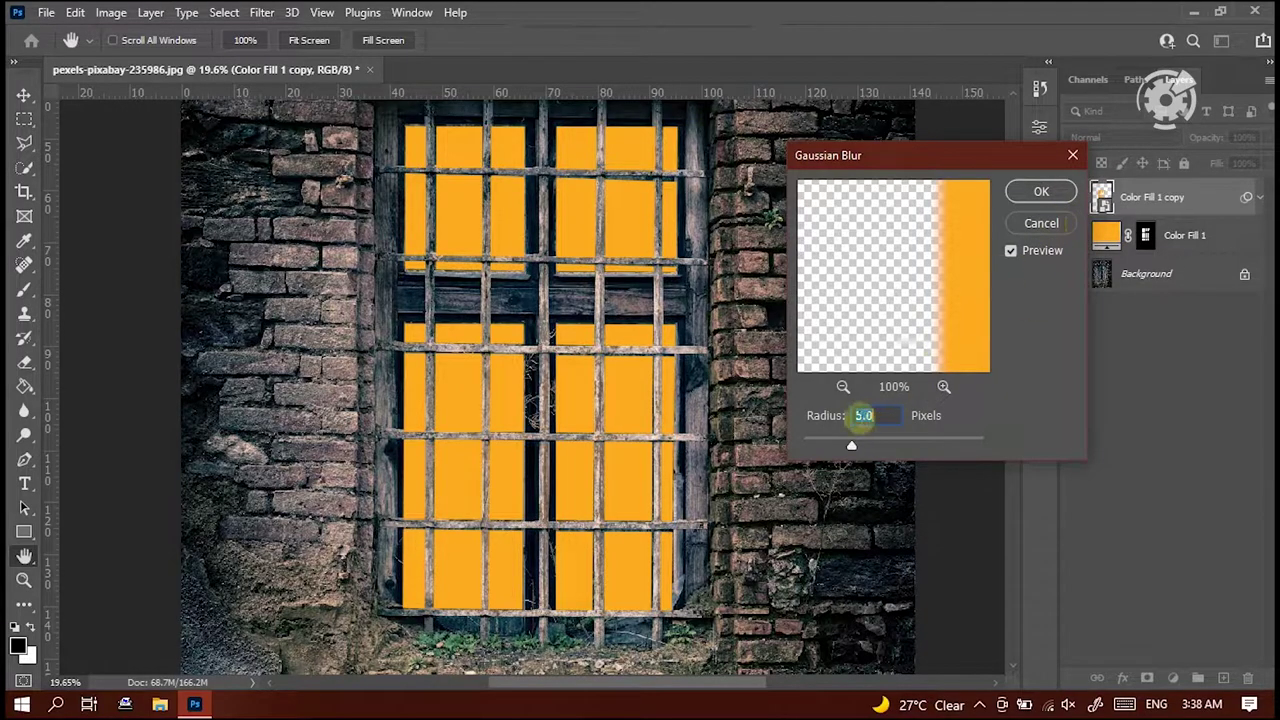
click(1041, 192)
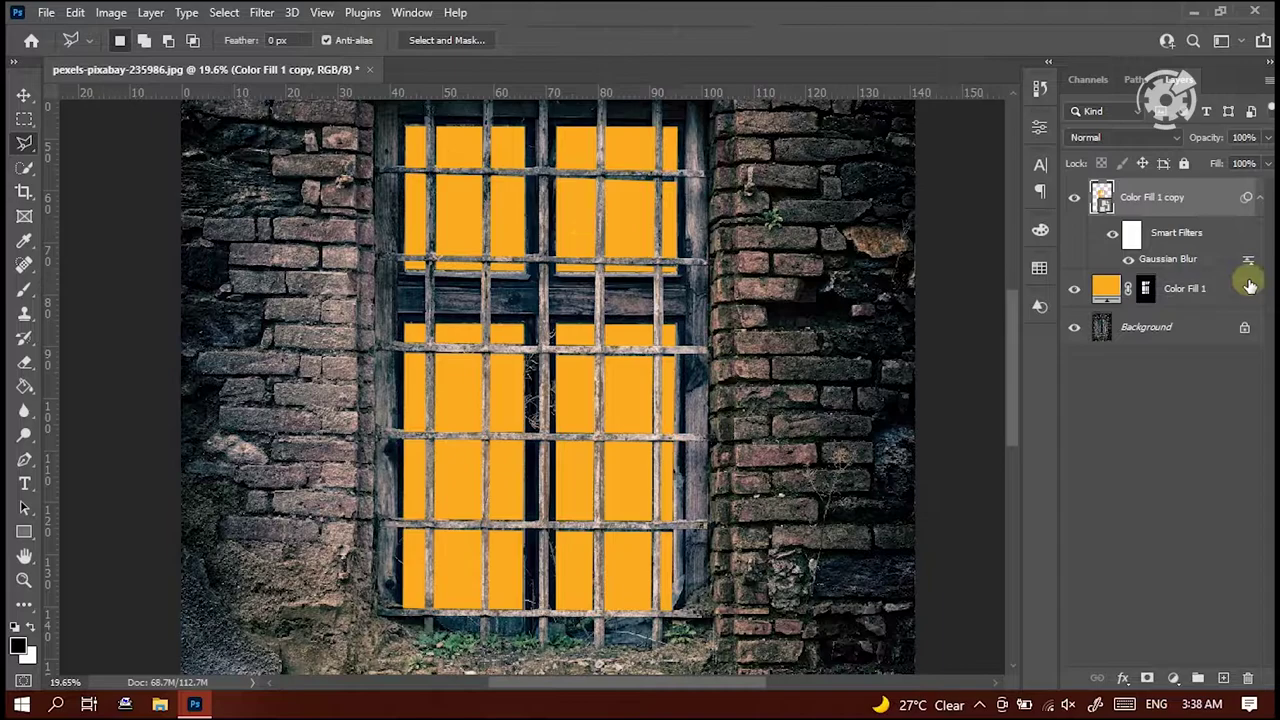
Add a Curves layer above Background, pulling the top-right point down to darken the wall.
click(1176, 330)
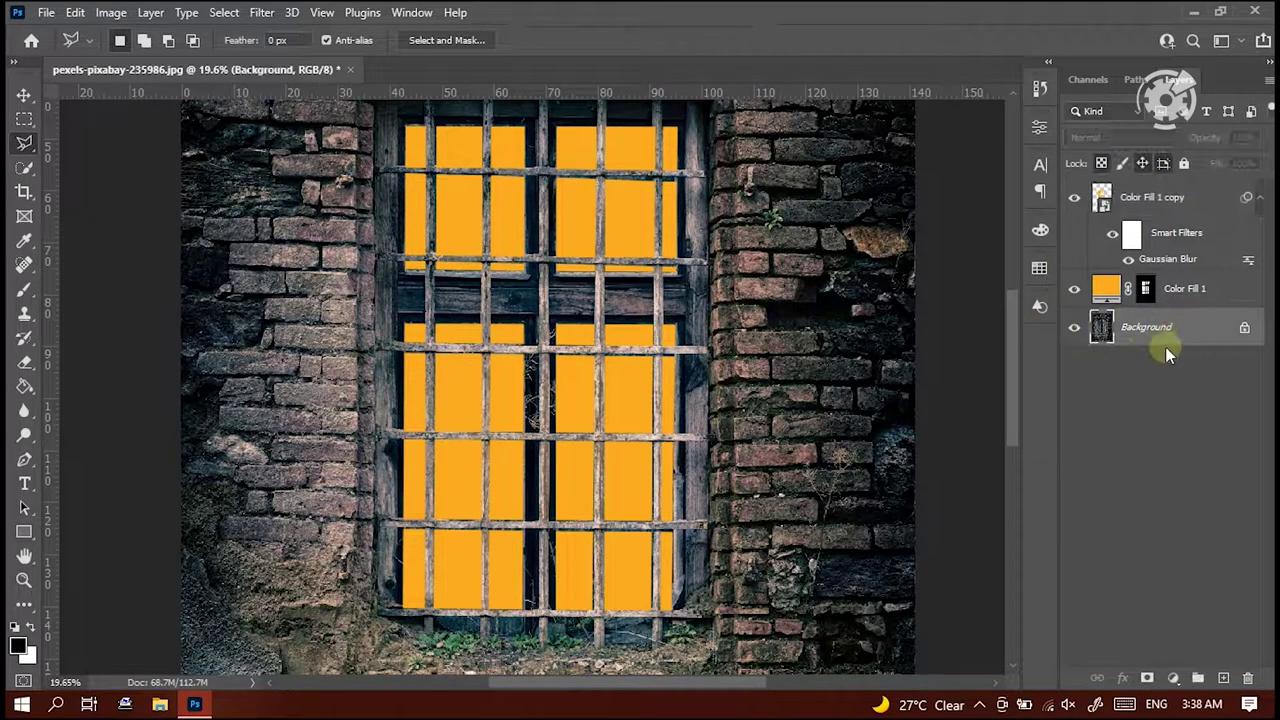
click(1174, 679)
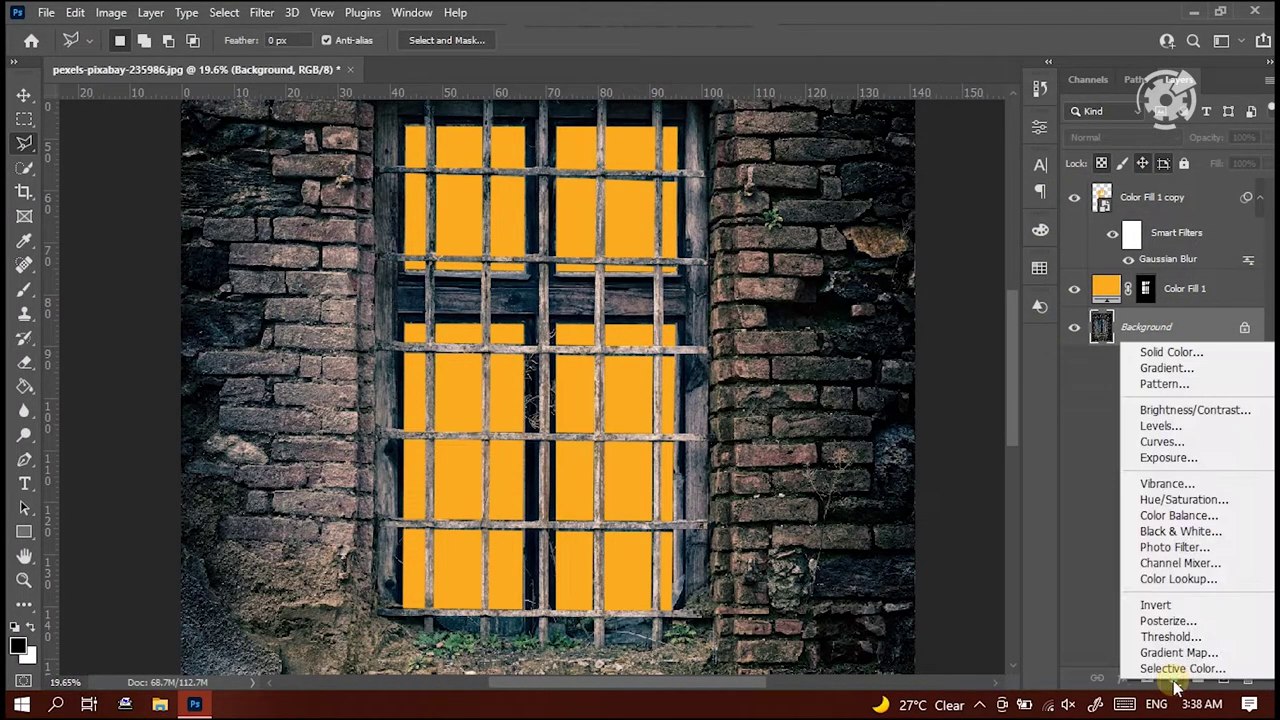
click(1167, 681)
click(1174, 680)
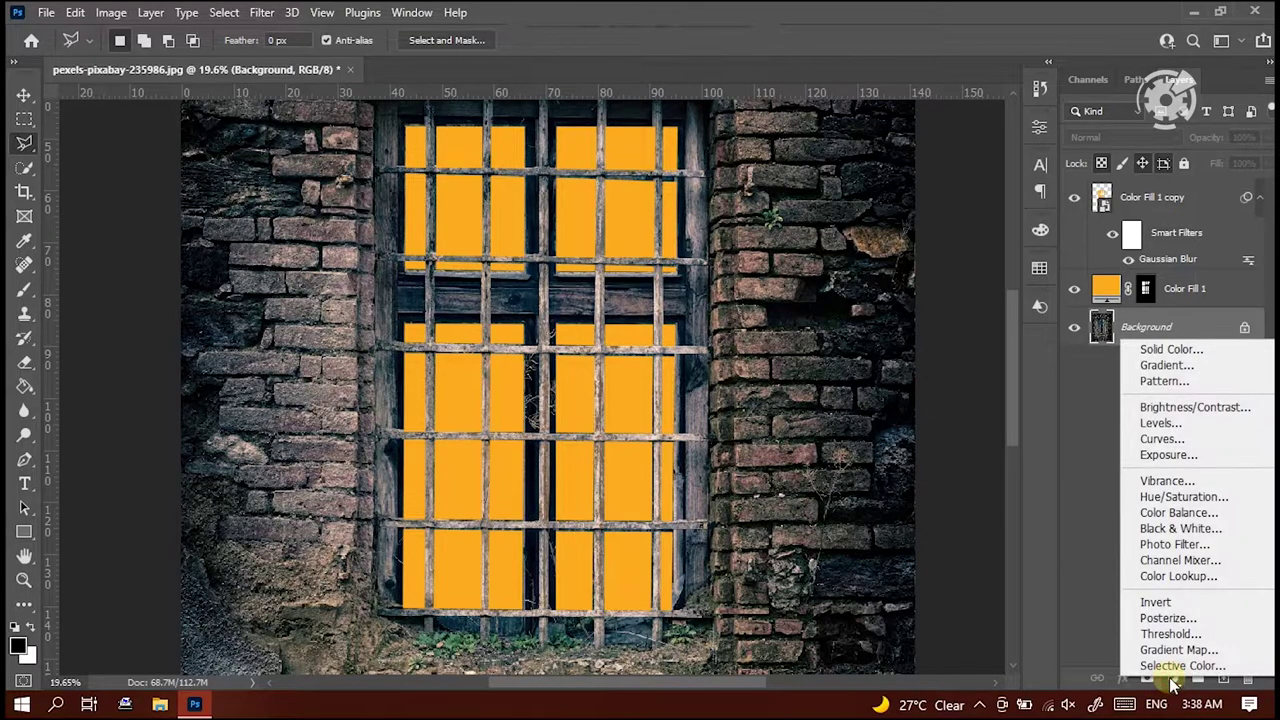
click(1163, 439)
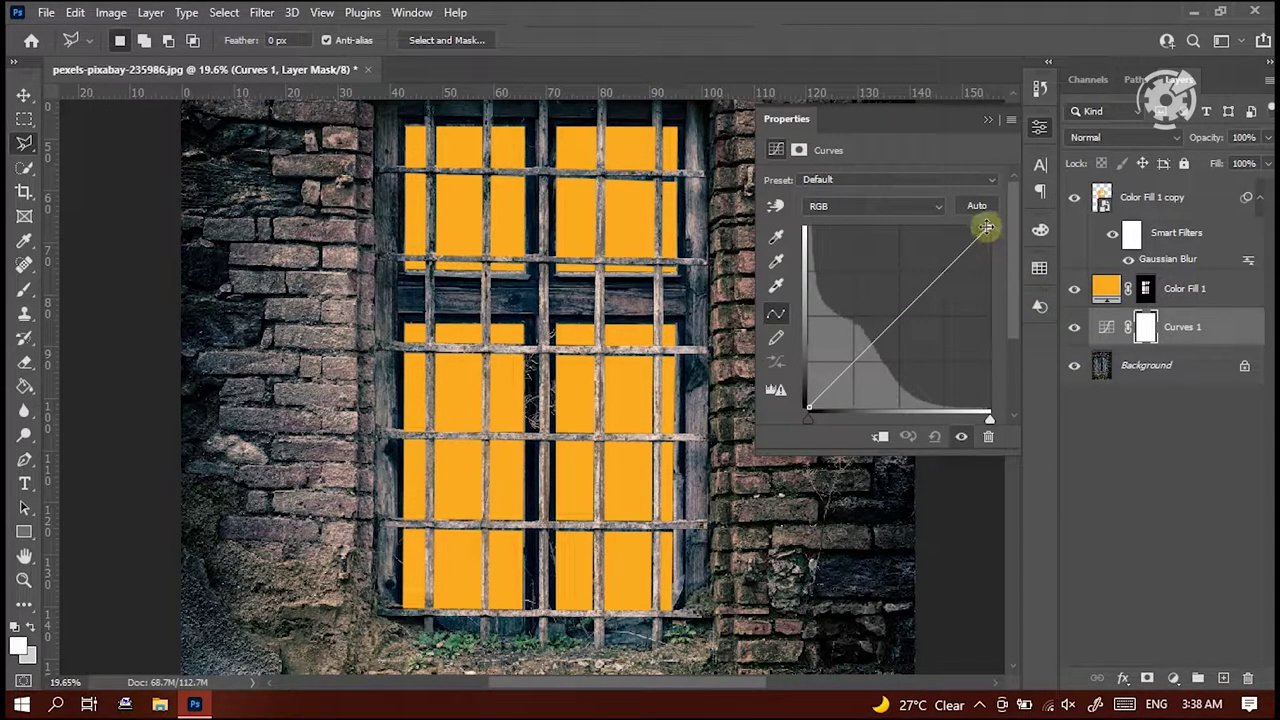
drag(989, 229, 1006, 385)
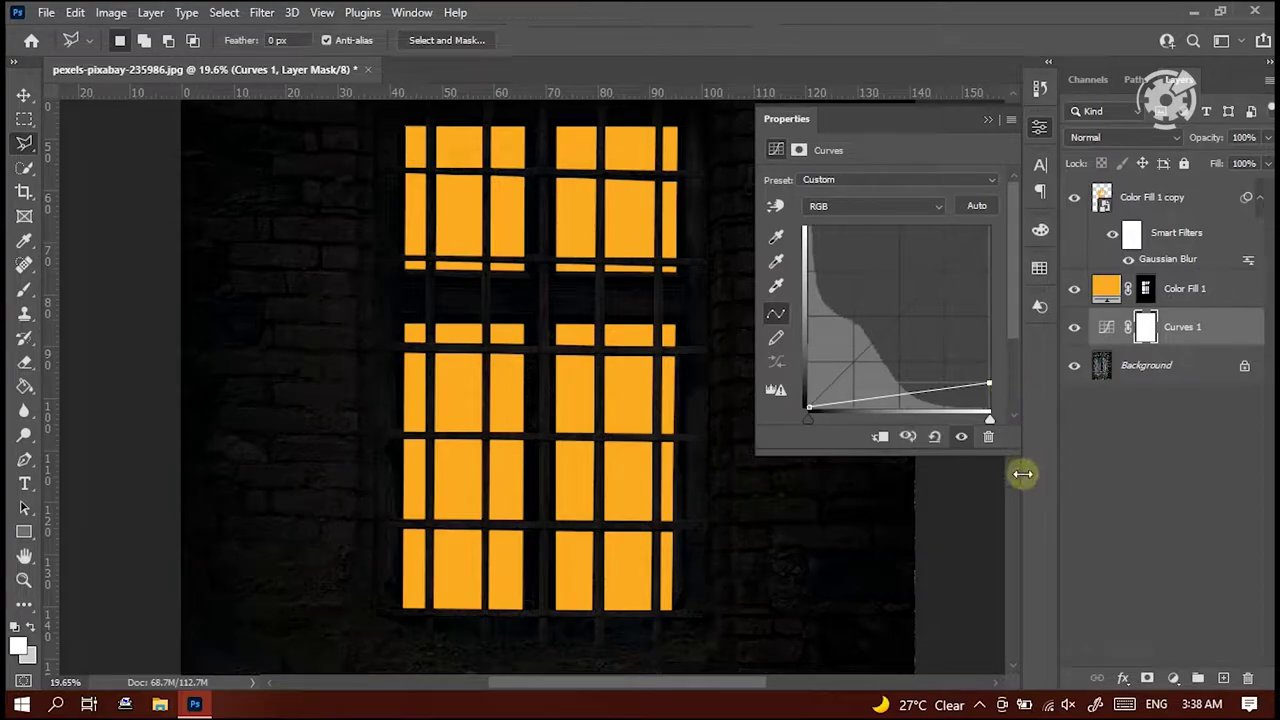
Add a Color Balance layer with midtone Cyan/Red at -22 for a cool night tint.
click(1174, 678)
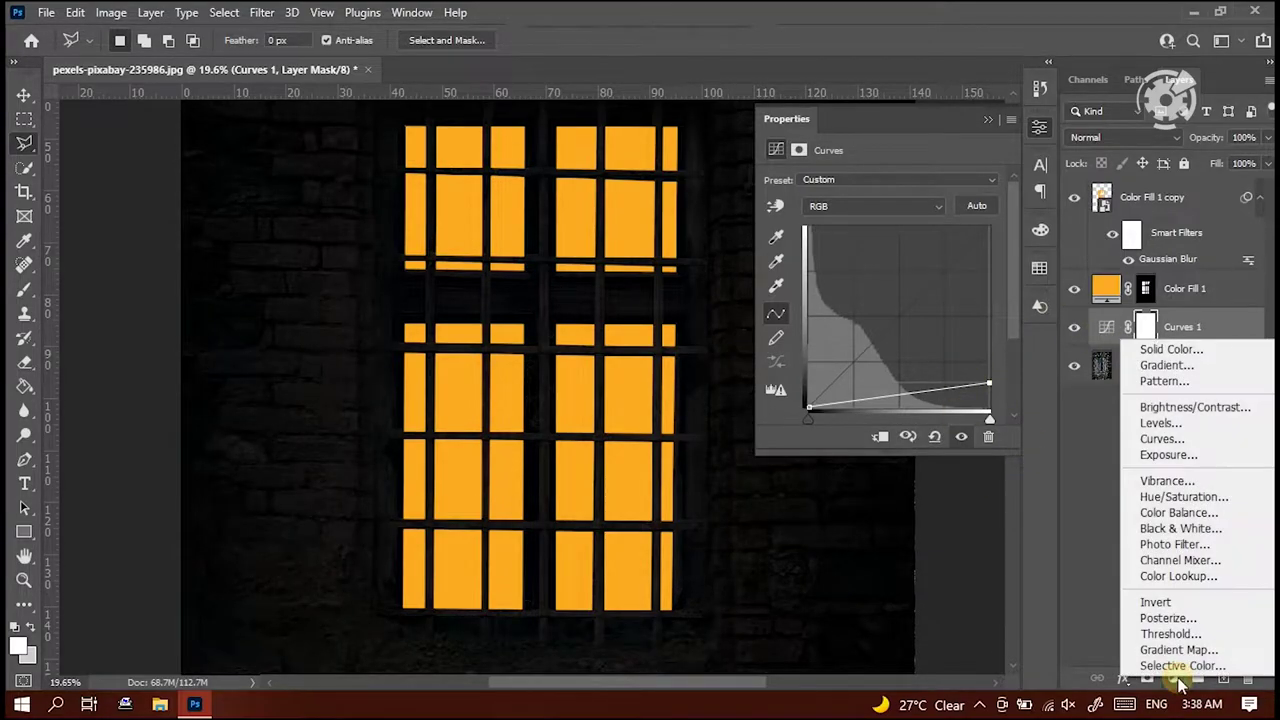
click(1162, 513)
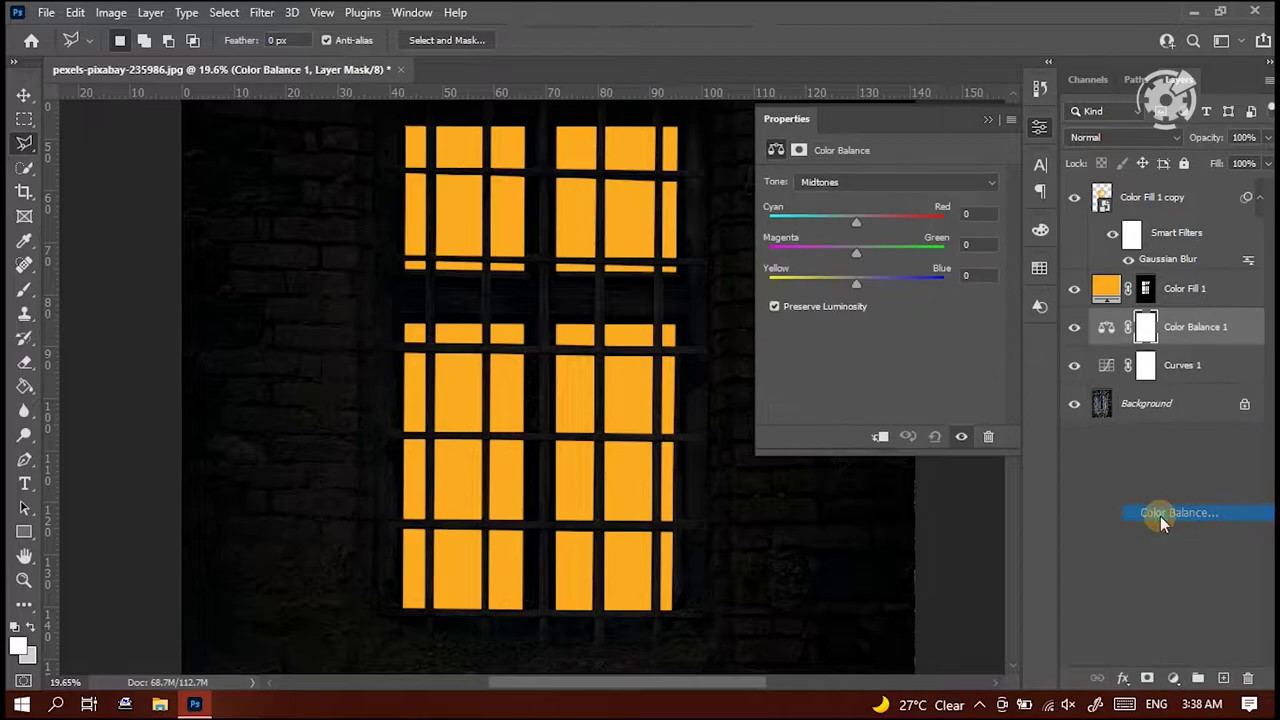
click(838, 222)
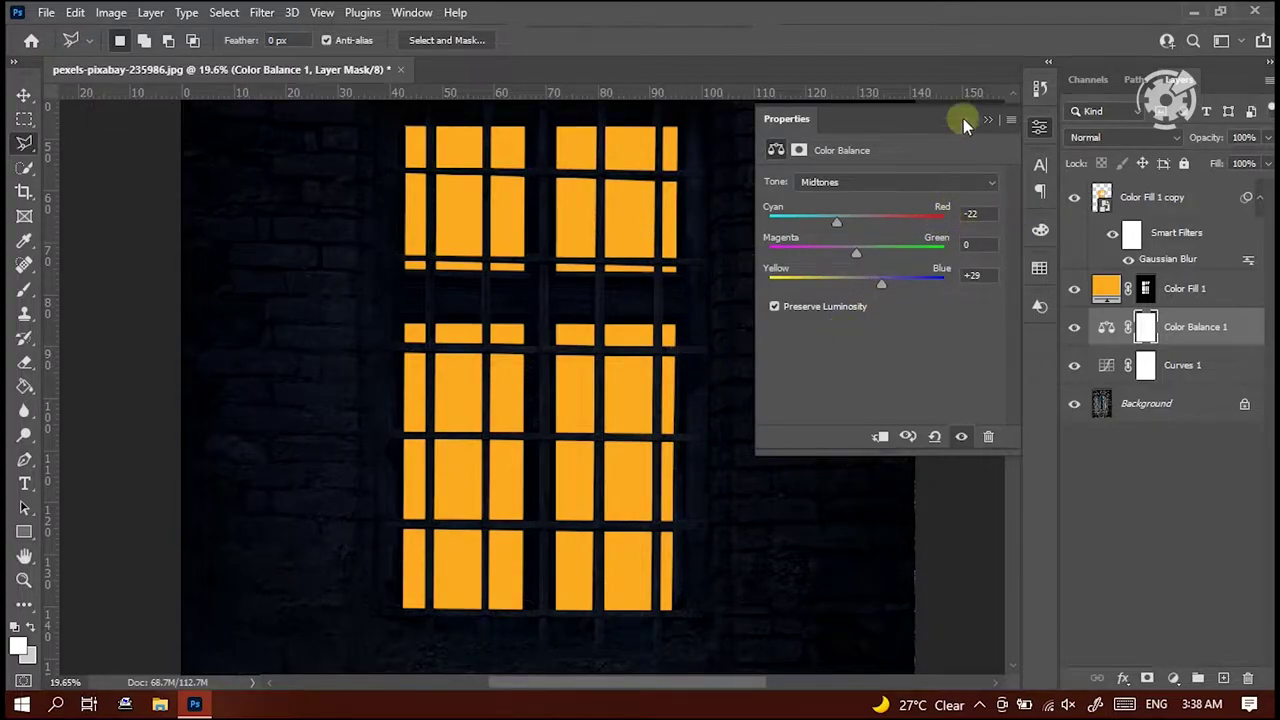
click(990, 120)
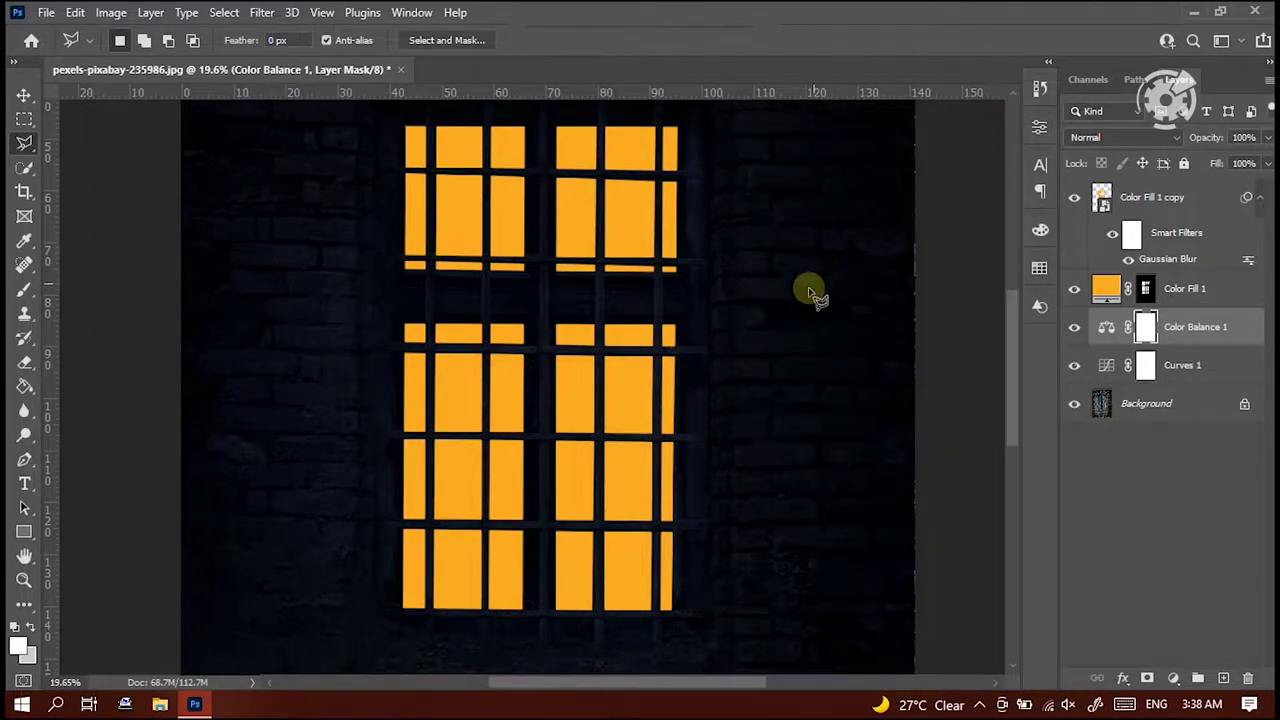
scroll(785, 347, down, 1)
scroll(785, 347, down, 1)
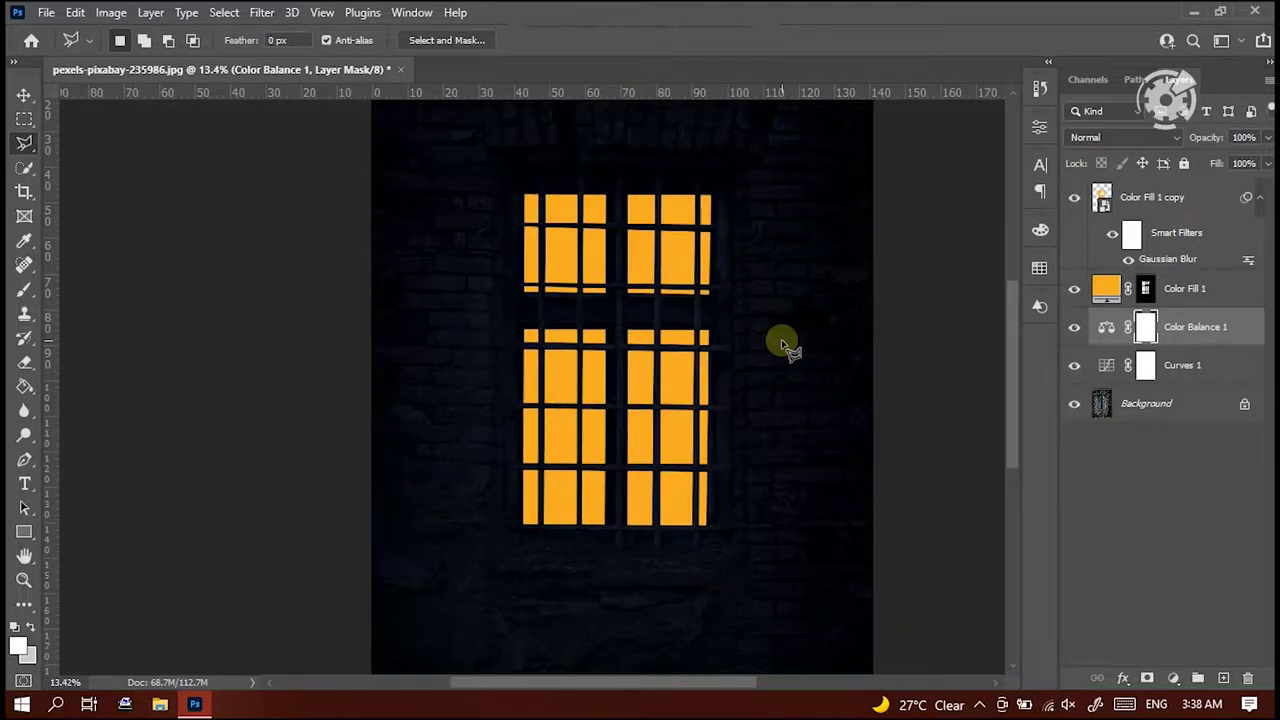
scroll(780, 344, up, 1)
Add an ff9250 orange Color Fill 2 layer on top, blended as Linear Dodge (Add).
click(1155, 195)
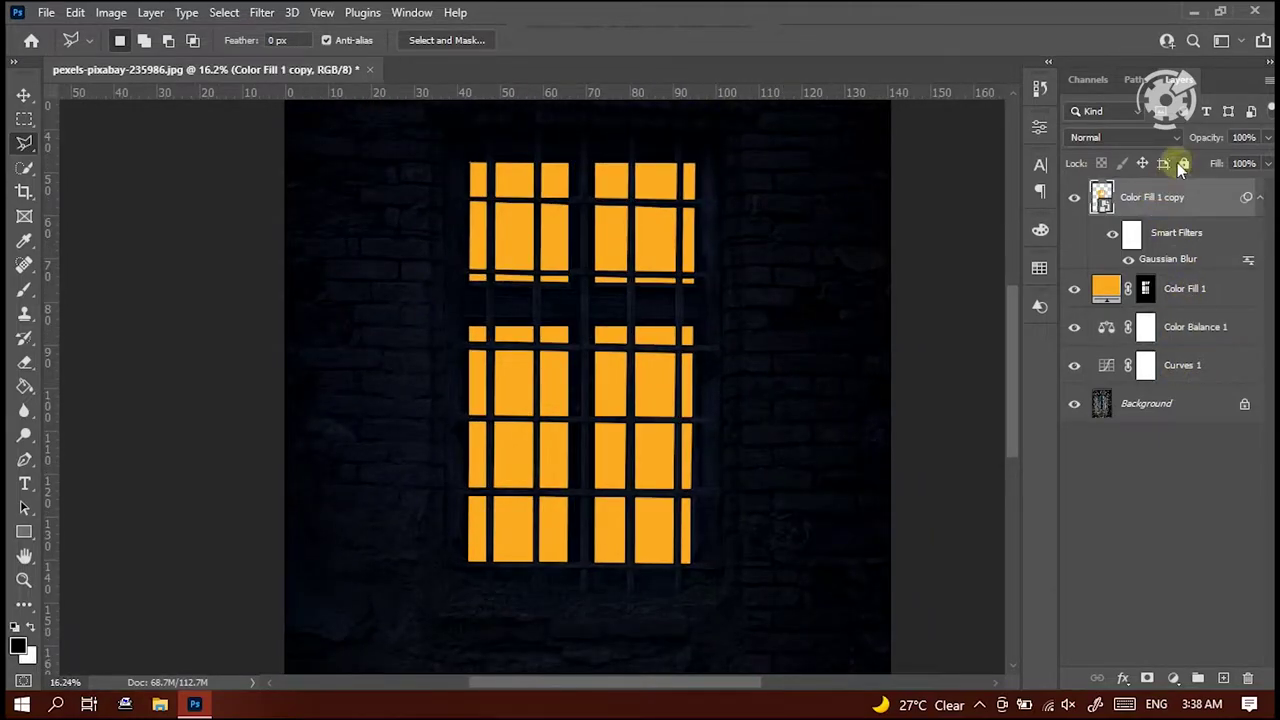
click(1181, 679)
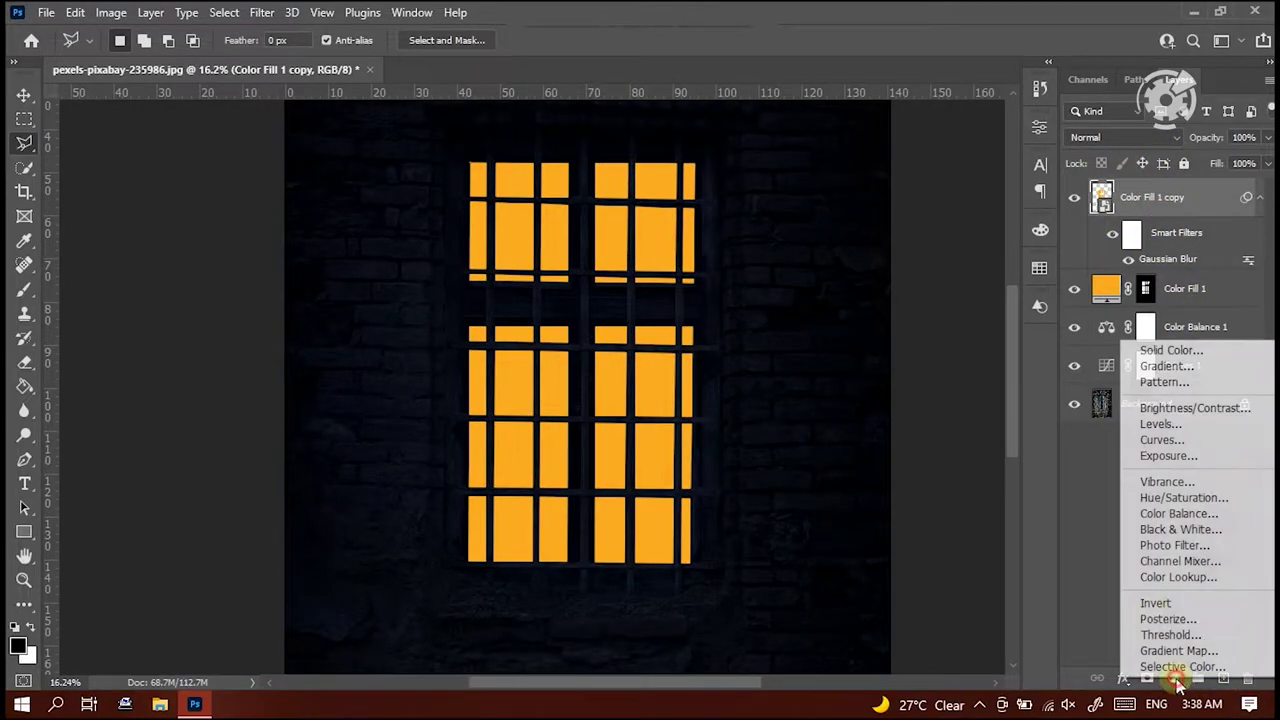
click(1160, 346)
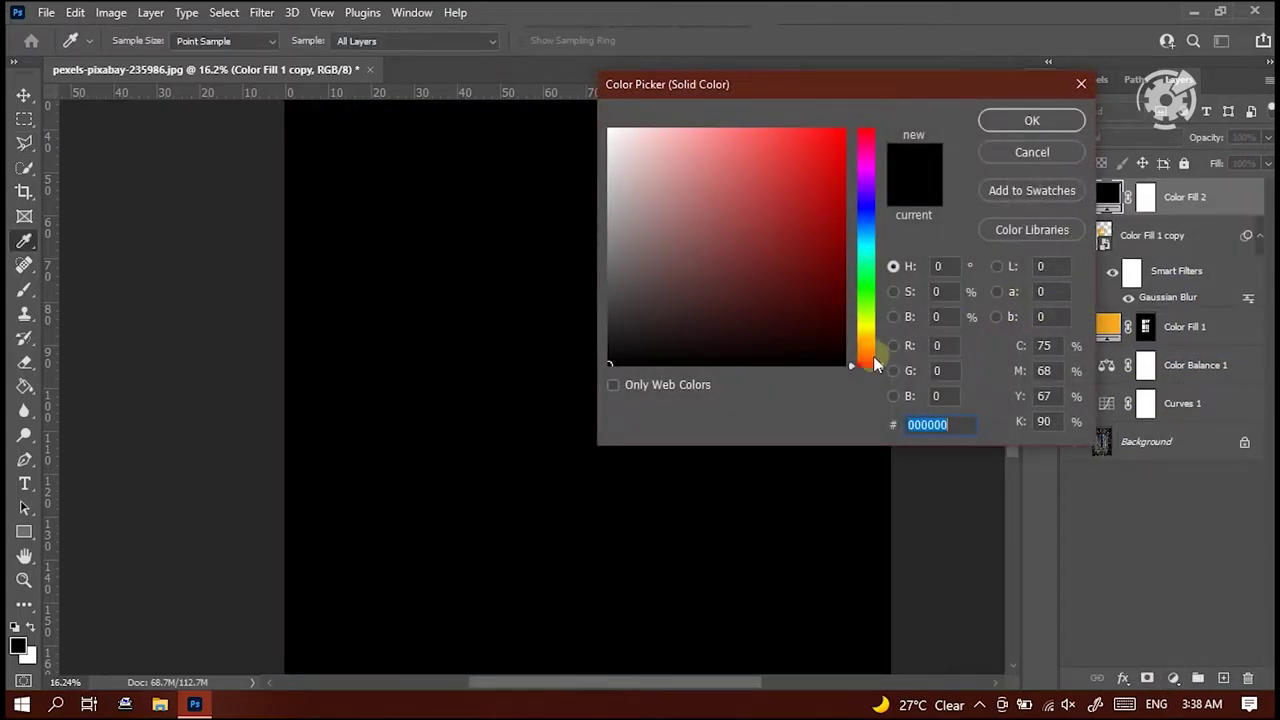
click(870, 342)
click(868, 350)
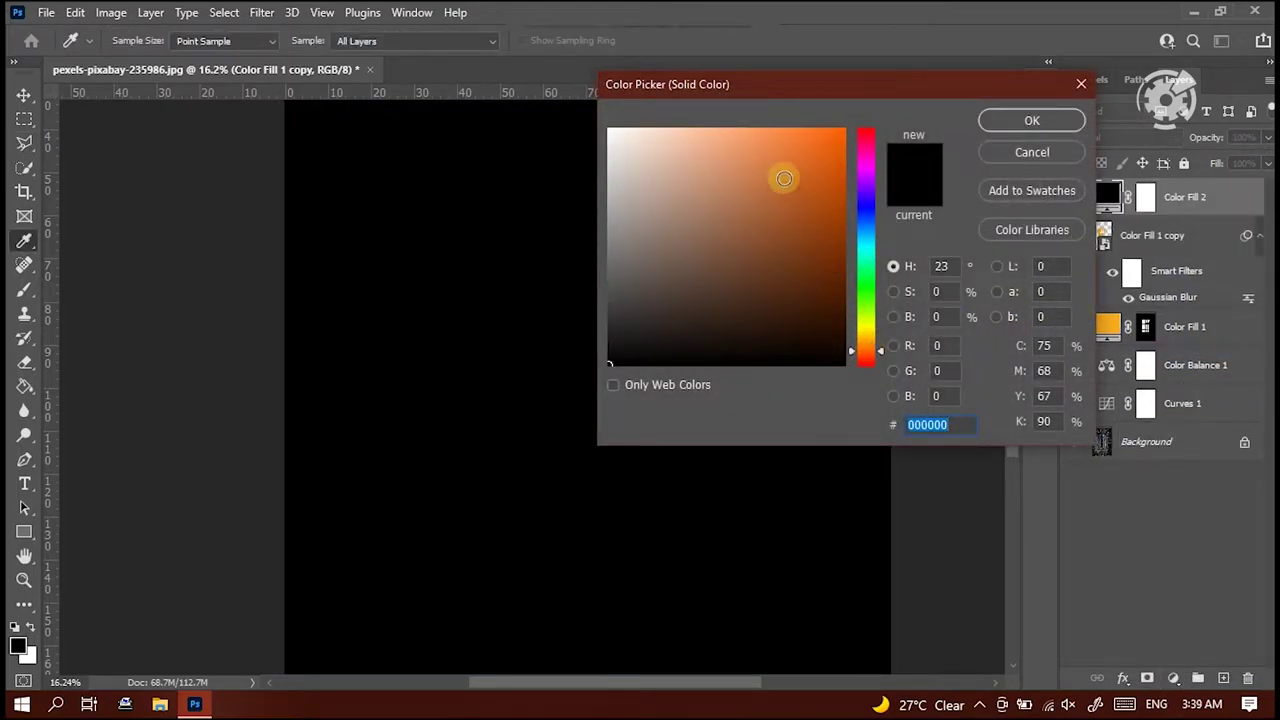
drag(780, 177, 771, 94)
click(1000, 120)
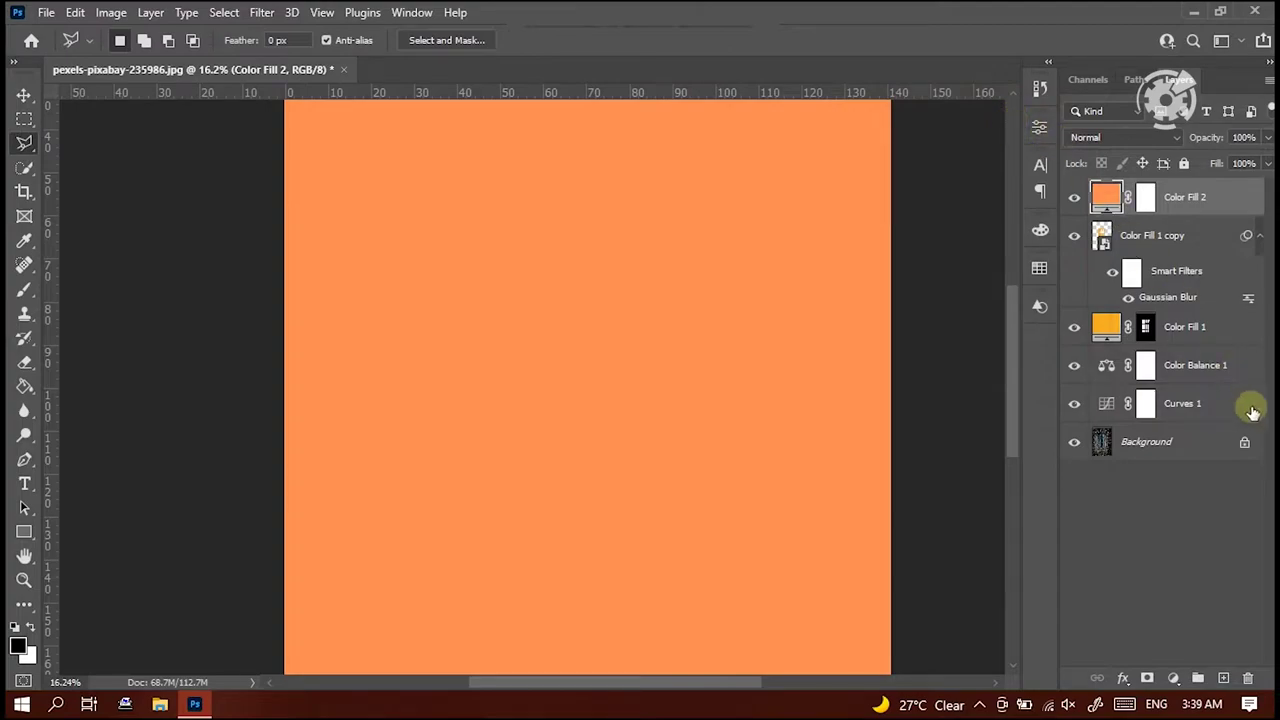
click(1160, 137)
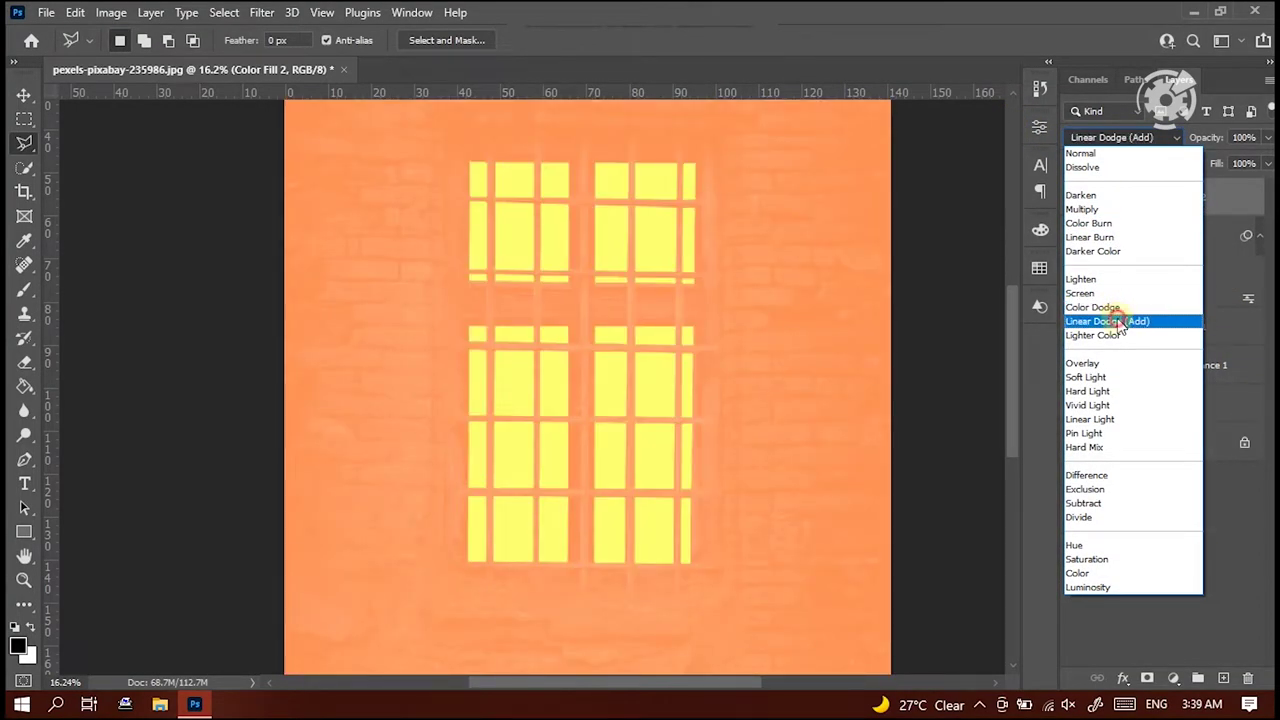
click(1119, 323)
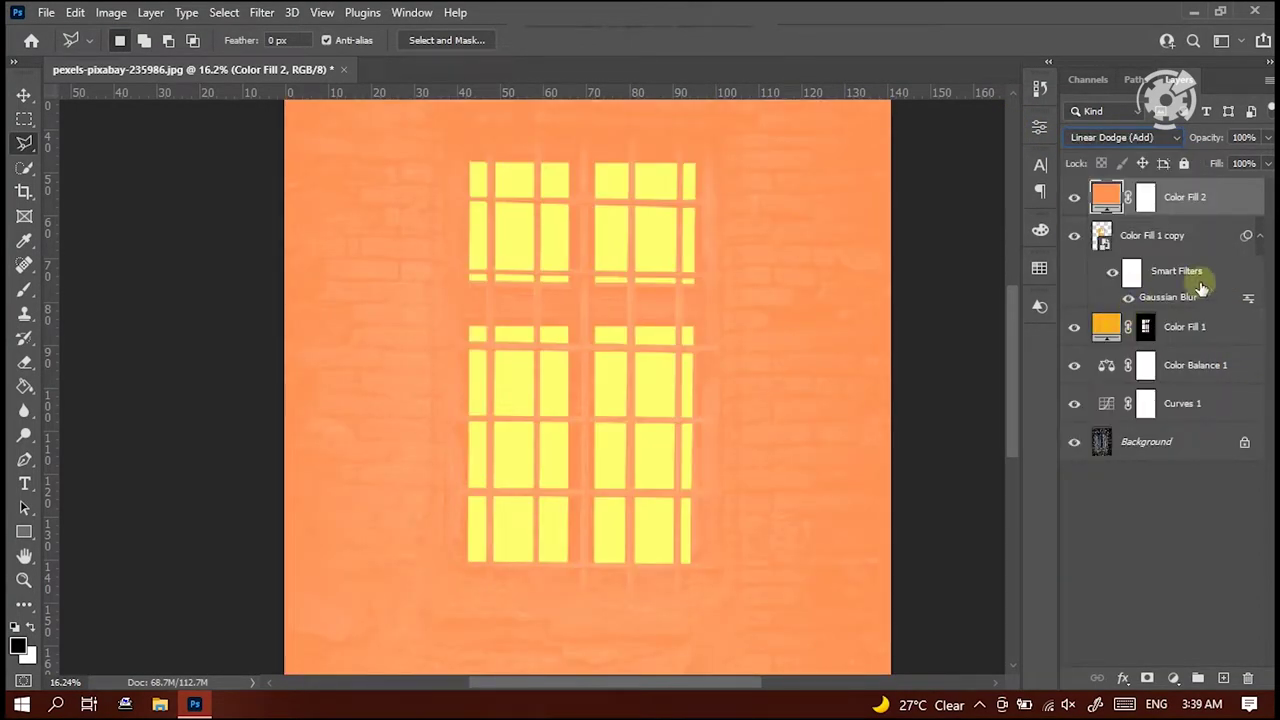
Invert Color Fill 2's layer mask to black with Image > Adjustments > Invert.
click(1146, 198)
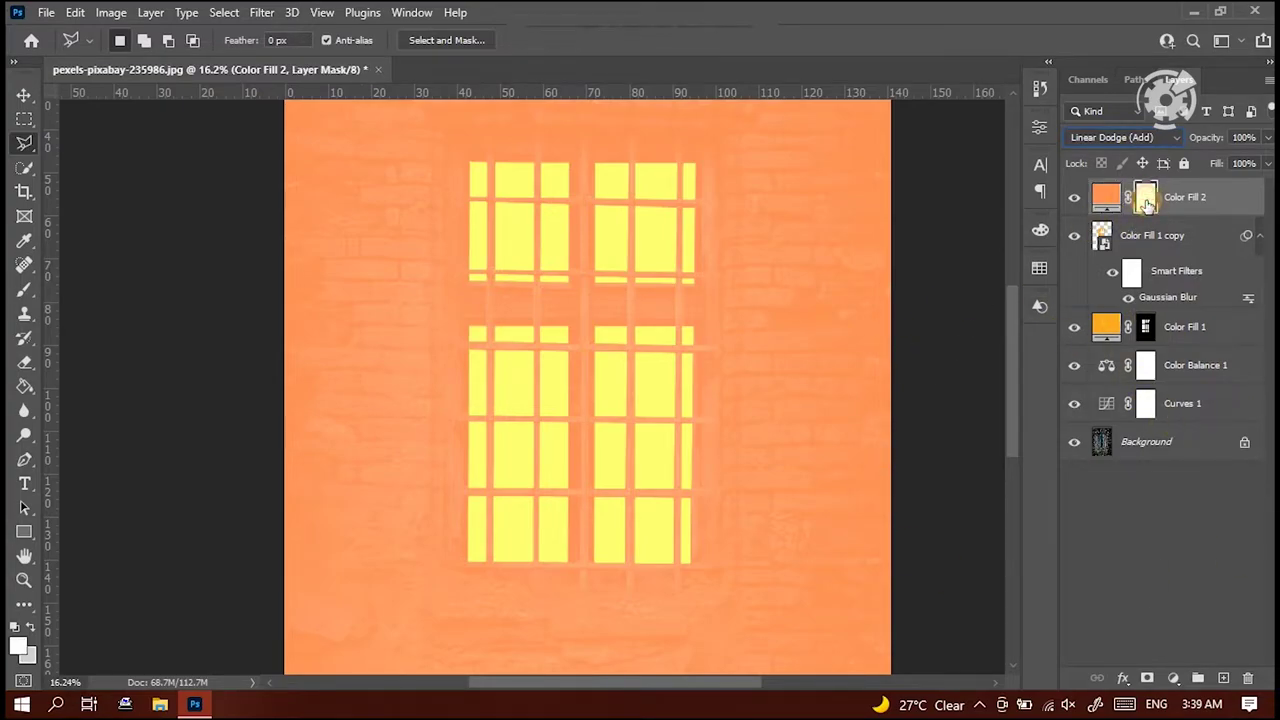
click(106, 13)
mouse_move(165, 70)
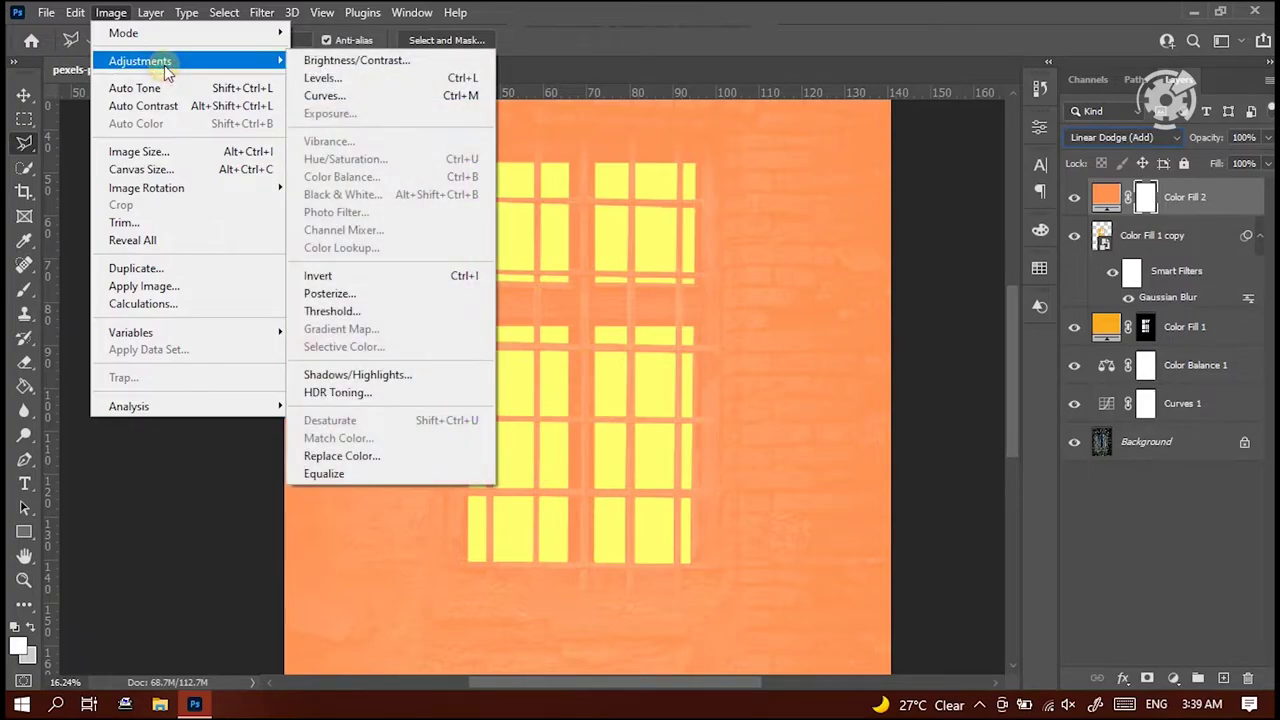
click(366, 276)
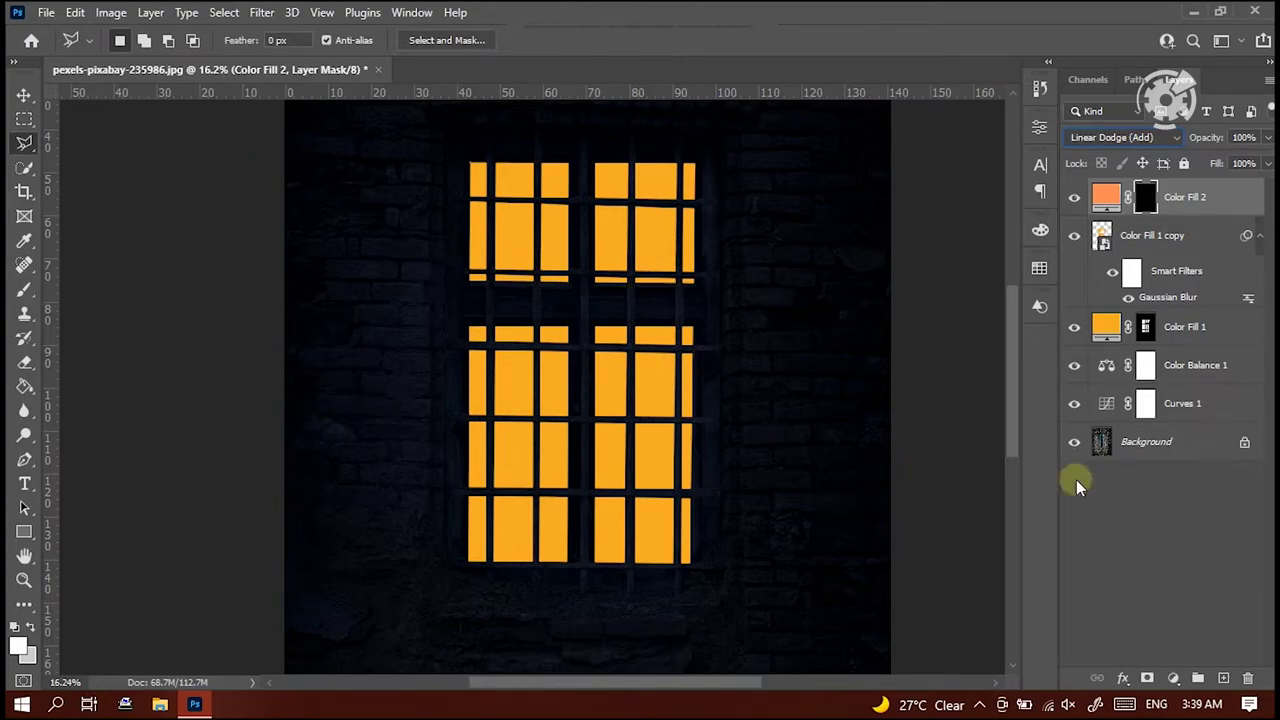
Paint white with a soft 1200 px brush around the window on the mask.
click(25, 288)
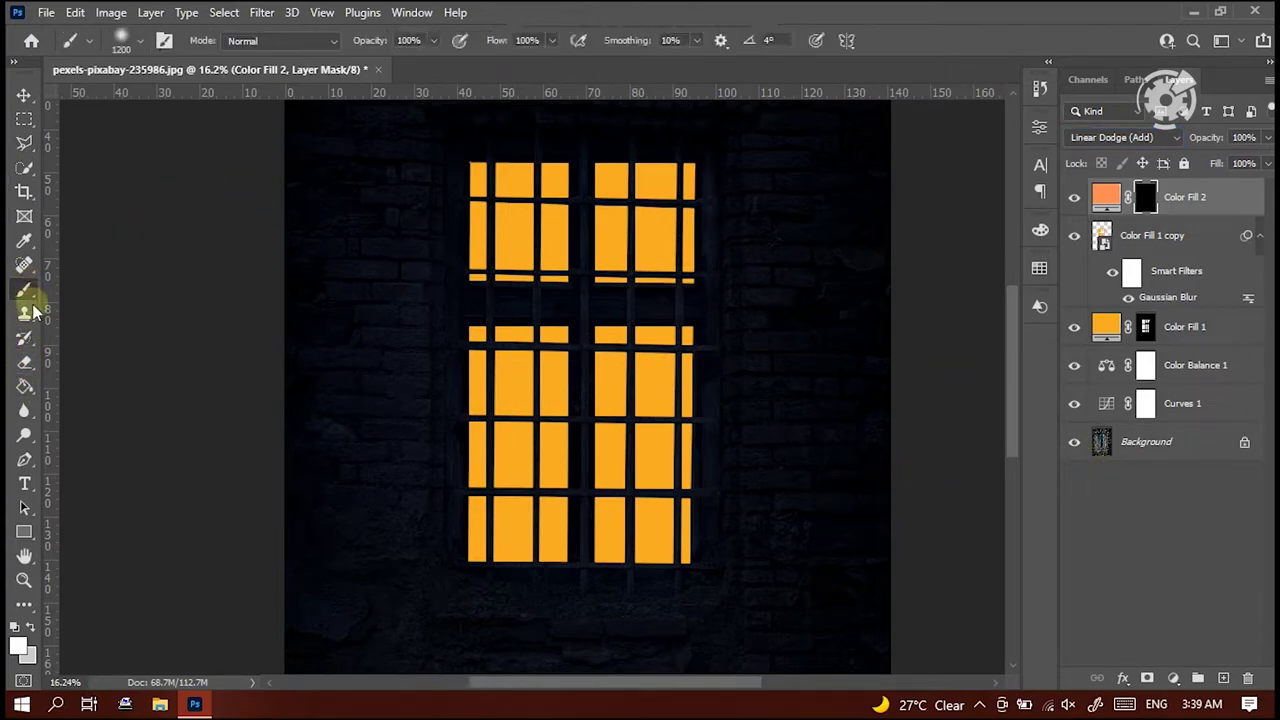
click(18, 642)
mouse_move(686, 157)
mouse_down()
mouse_move(623, 91)
mouse_move(531, 57)
mouse_up()
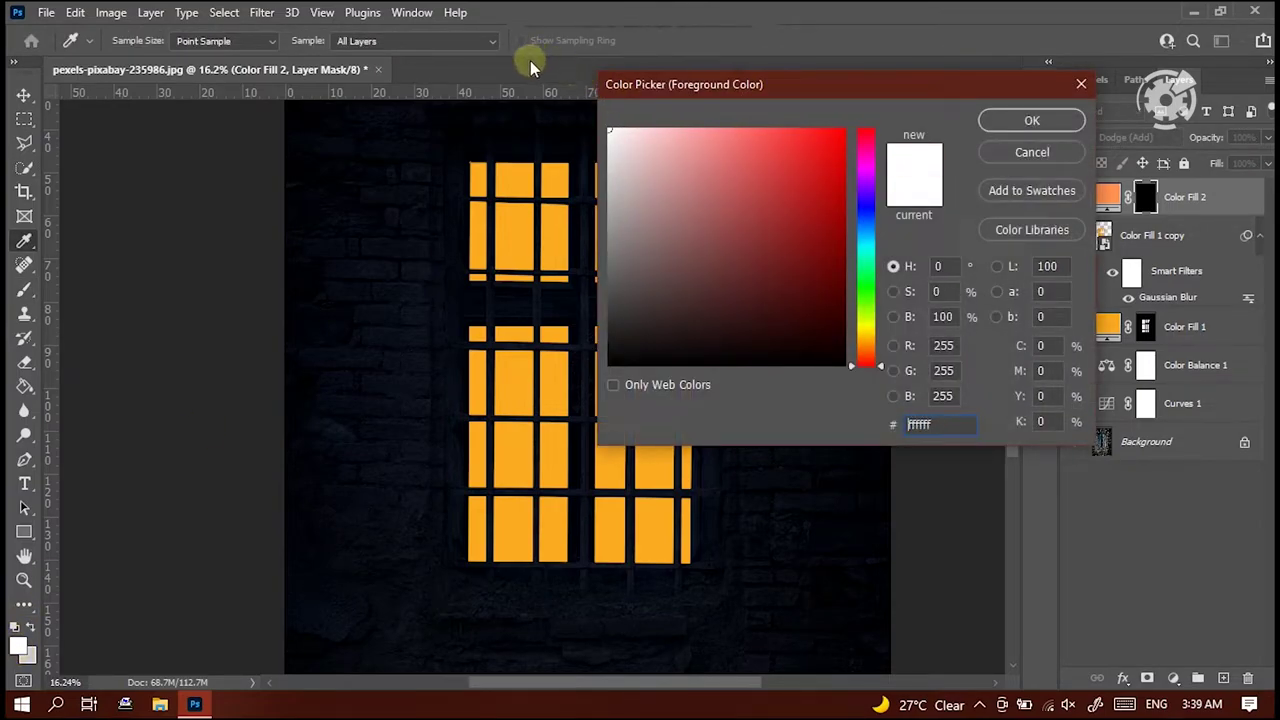
click(1036, 123)
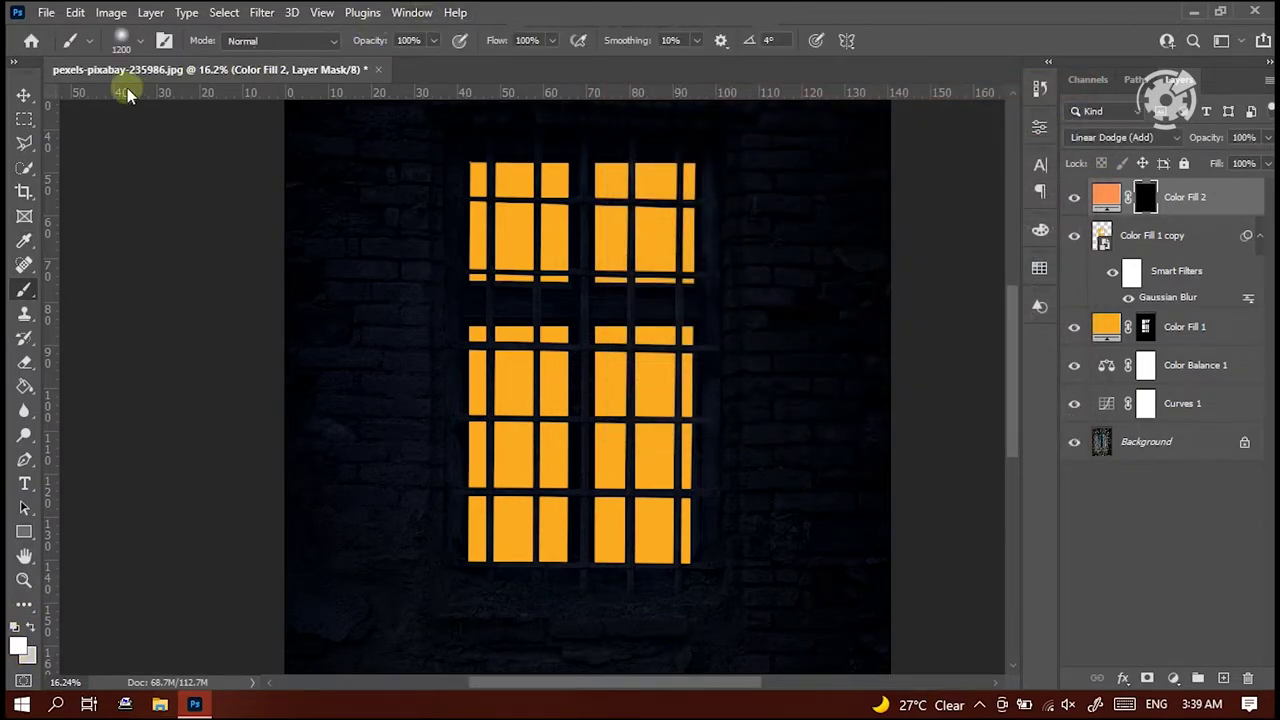
click(142, 44)
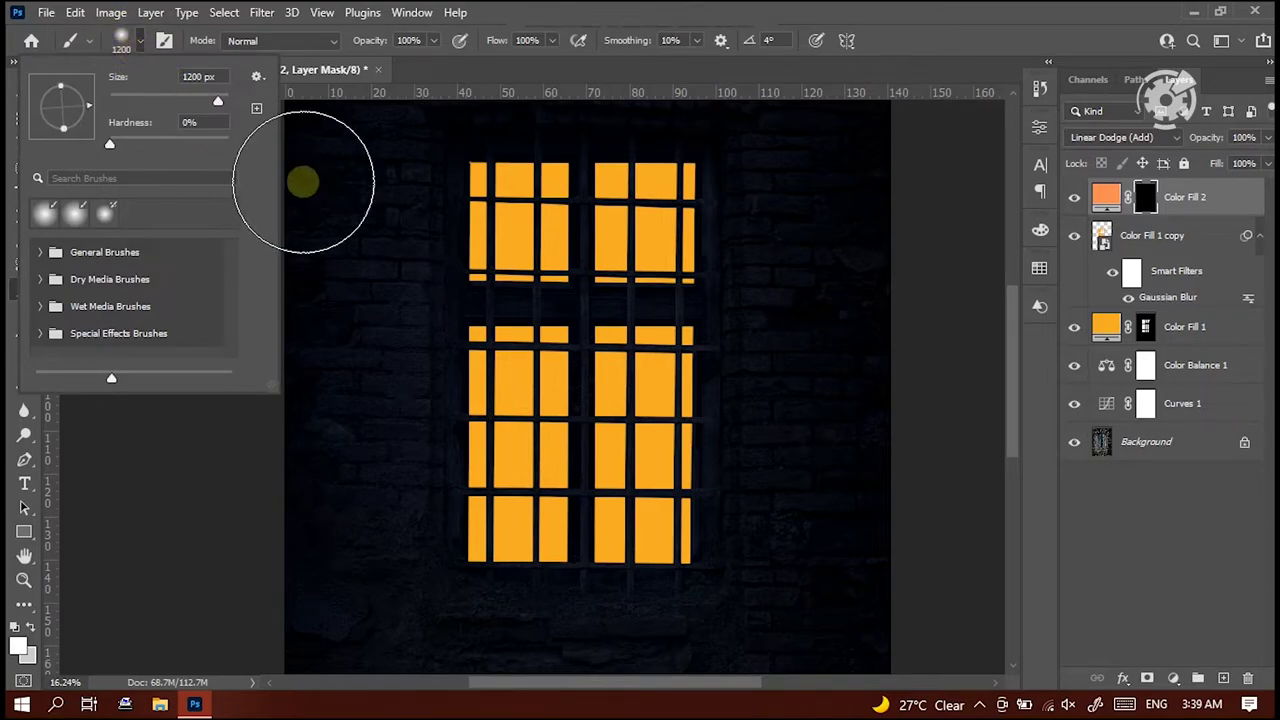
click(141, 46)
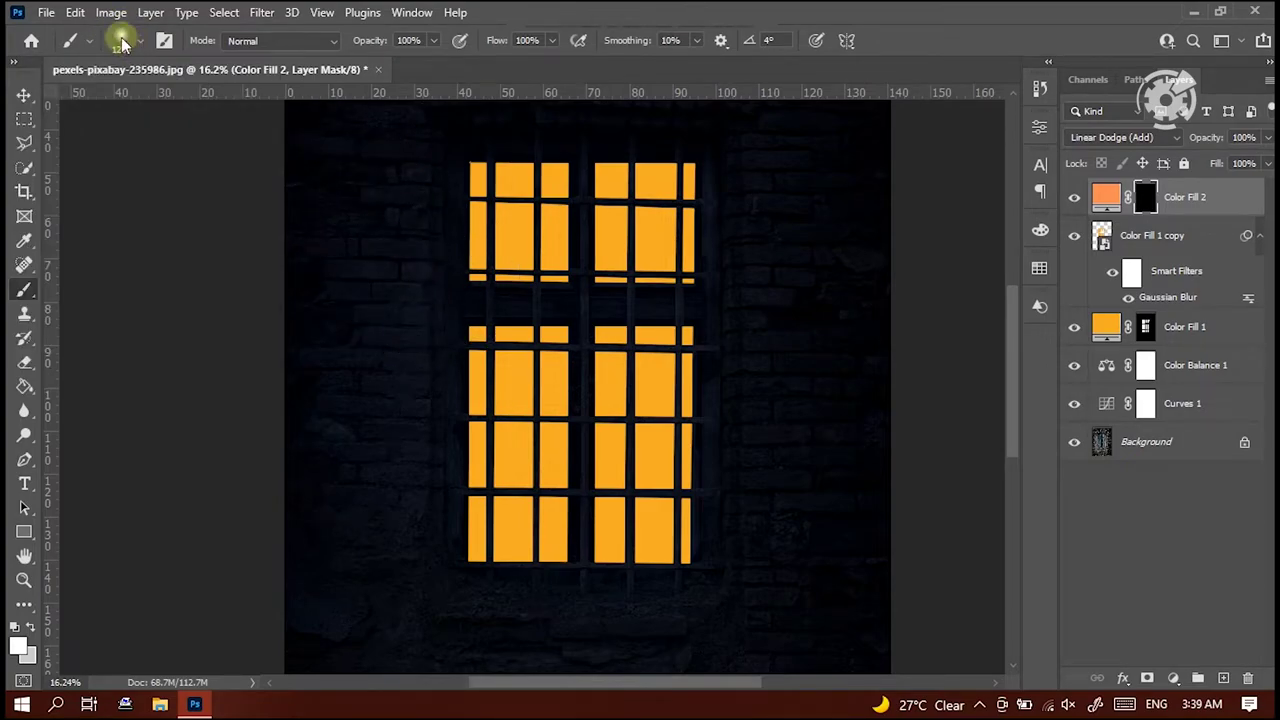
mouse_move(458, 170)
mouse_down()
mouse_move(451, 386)
mouse_move(600, 557)
mouse_move(659, 158)
mouse_move(543, 443)
mouse_move(709, 166)
mouse_up()
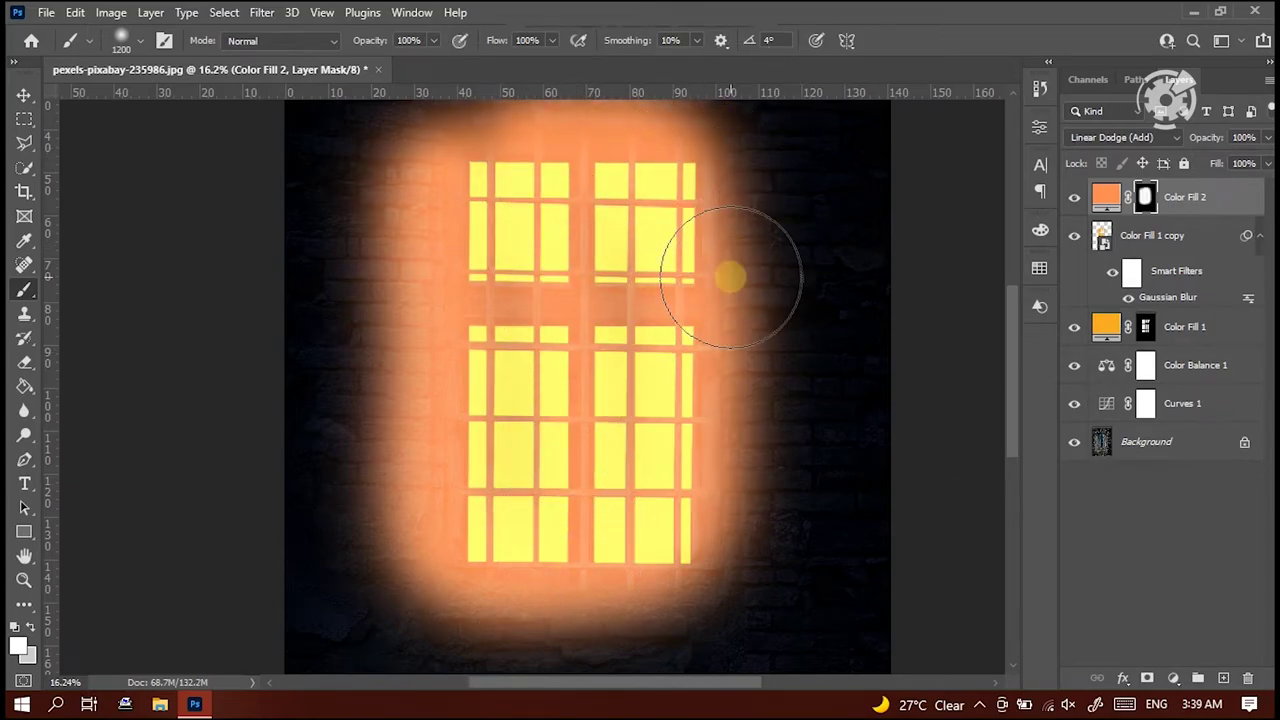
In Color Fill 2's Blending Options, split the Underlying Layer black slider to 0/29.
click(24, 95)
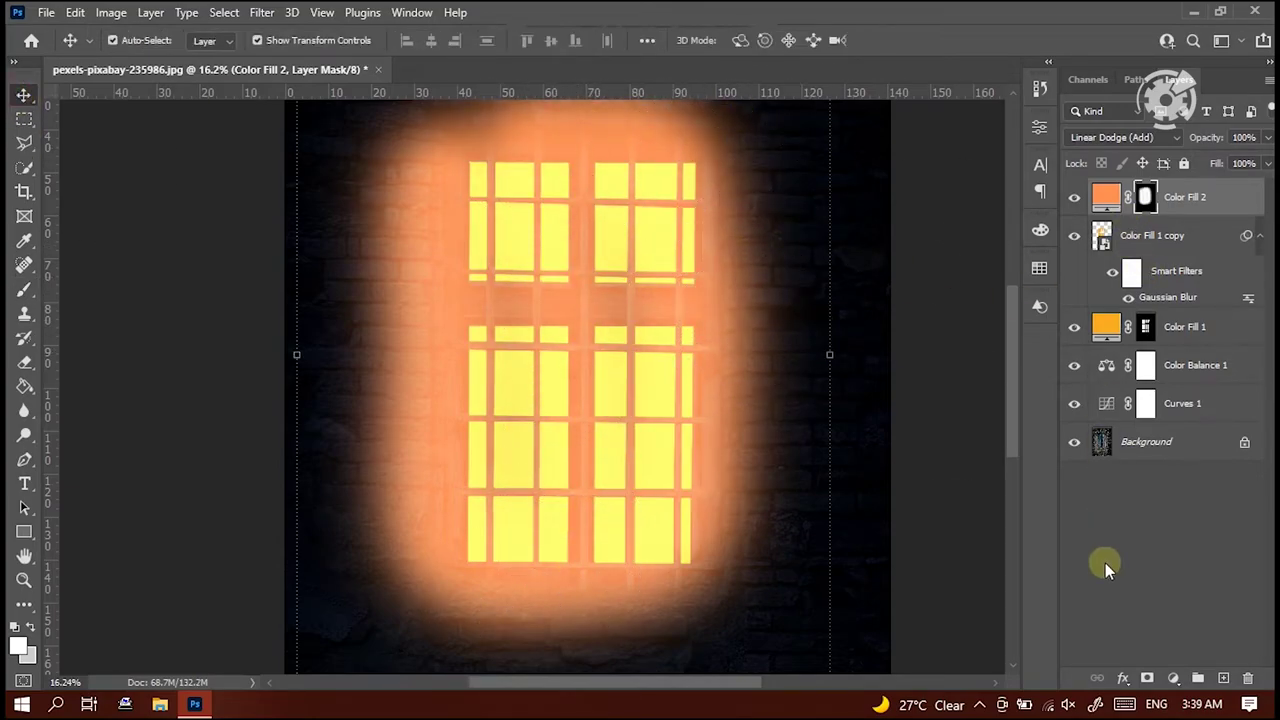
click(1124, 684)
click(1152, 502)
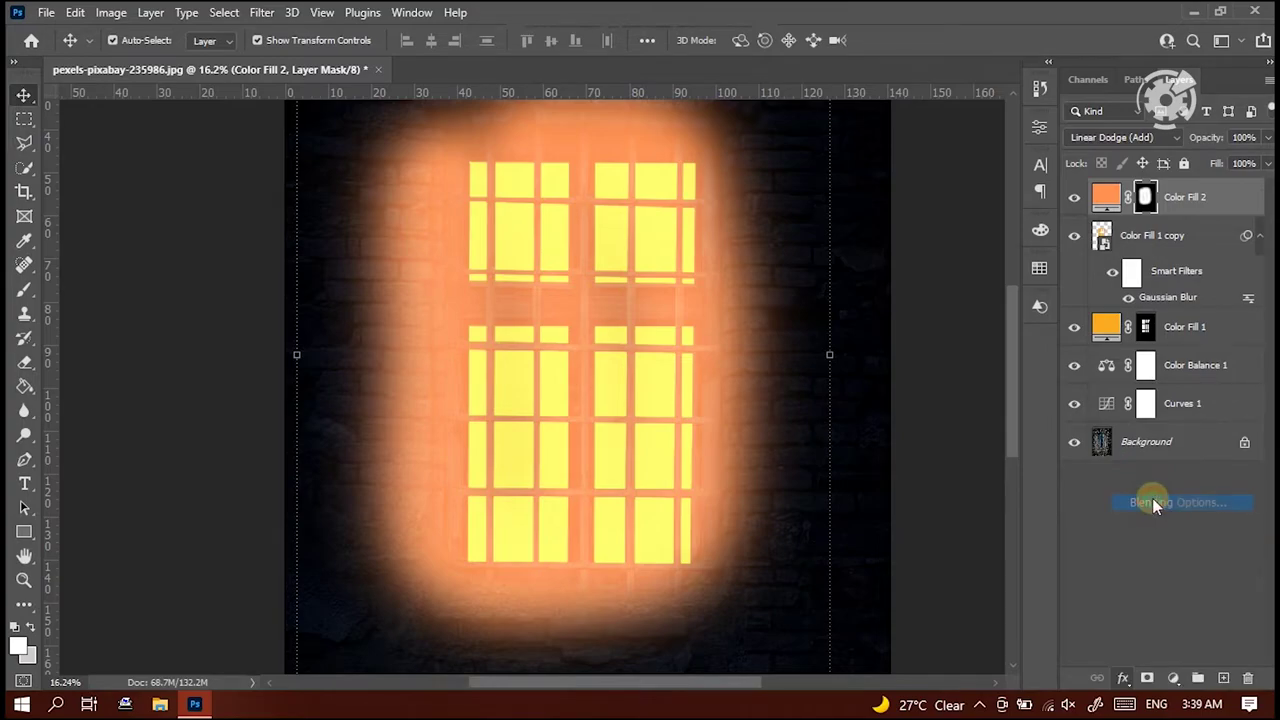
drag(723, 142, 1005, 118)
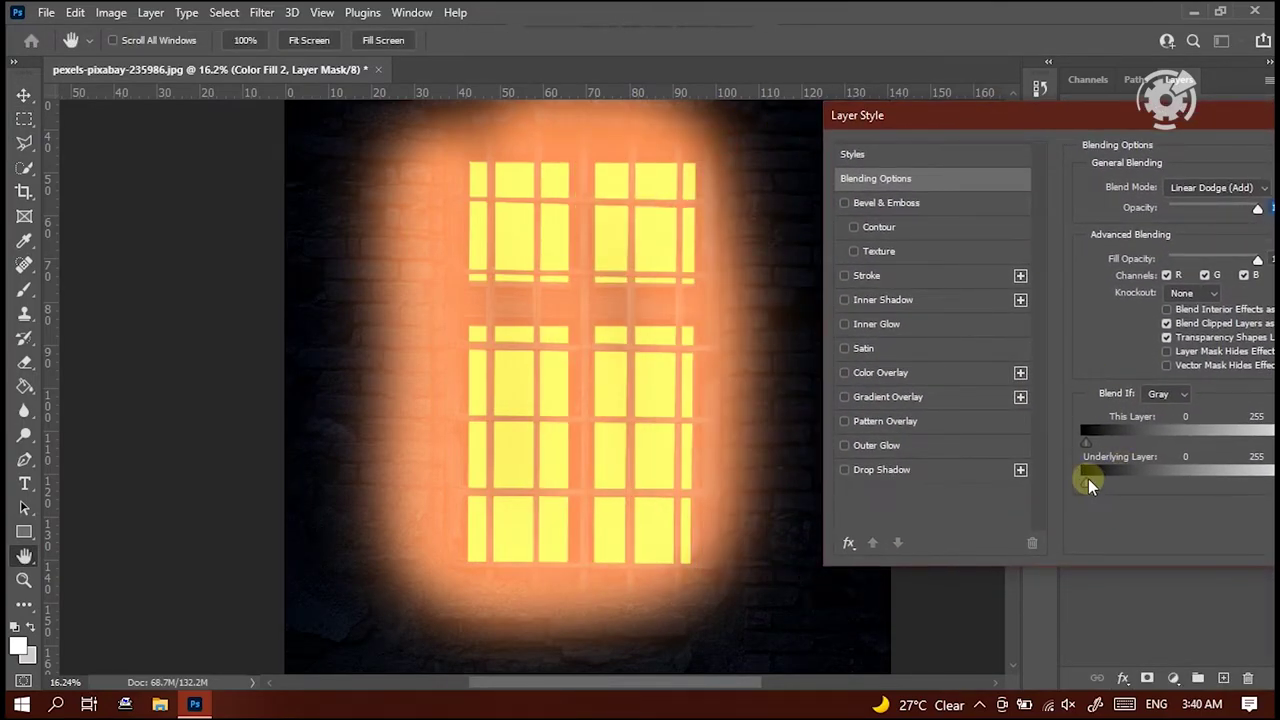
drag(1088, 480, 1115, 477)
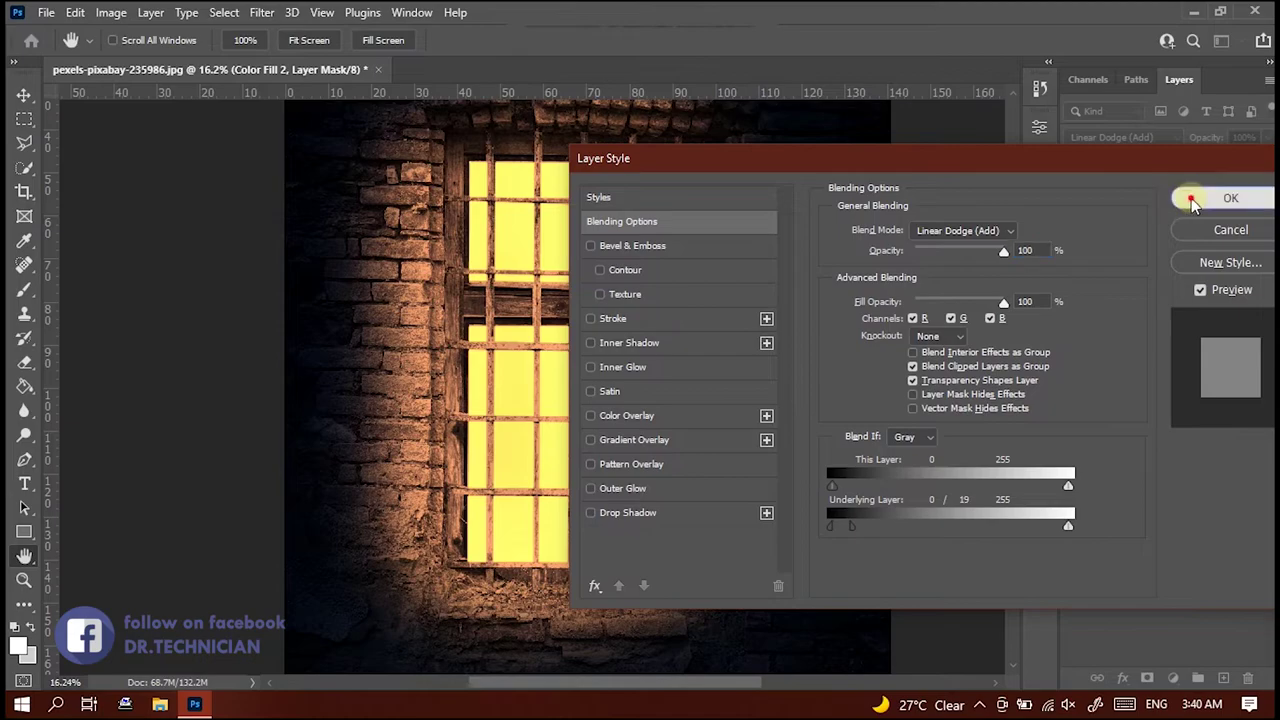
click(1222, 194)
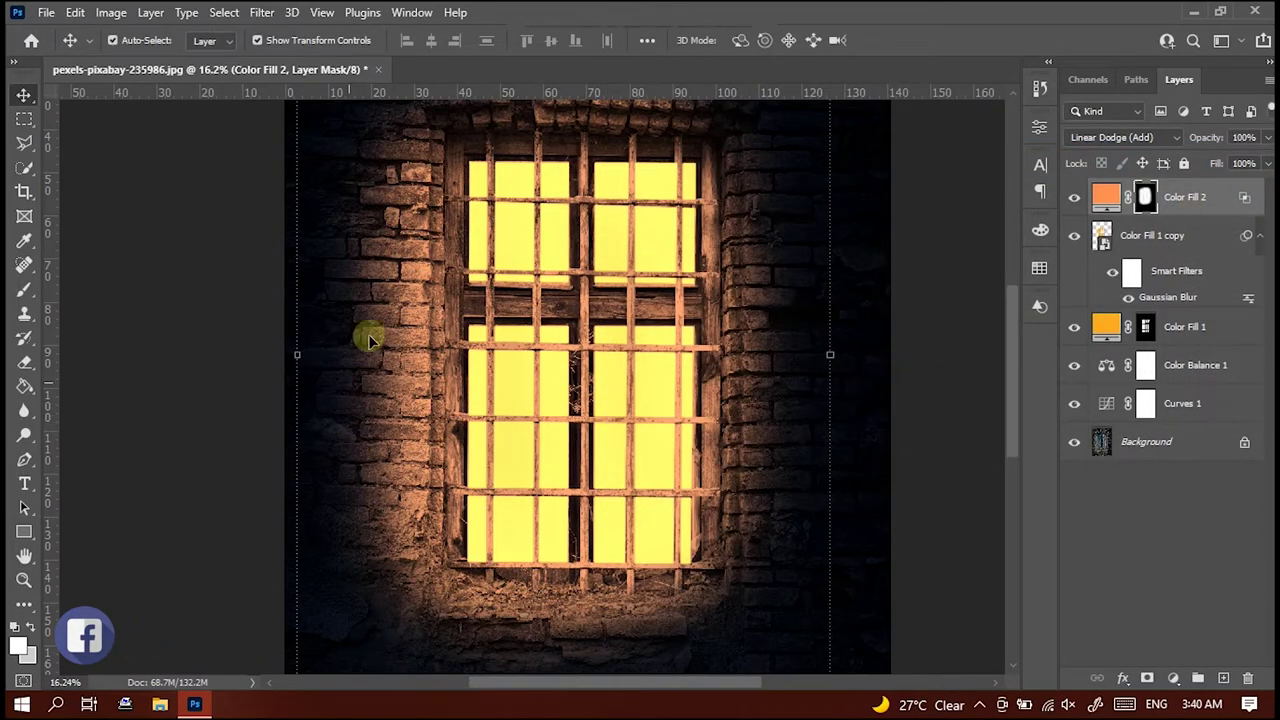
Select the Background layer from the canvas context menu and zoom out to 10.1% to view the glowing window.
right_click(893, 377)
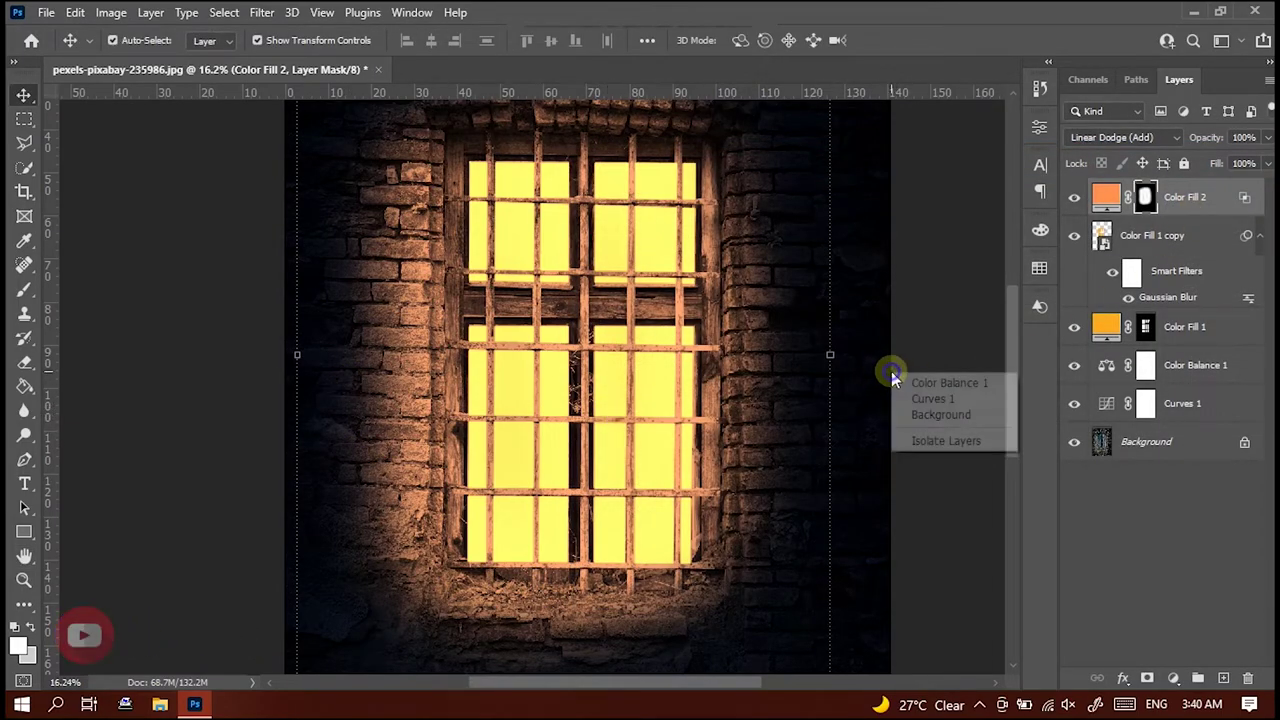
click(925, 414)
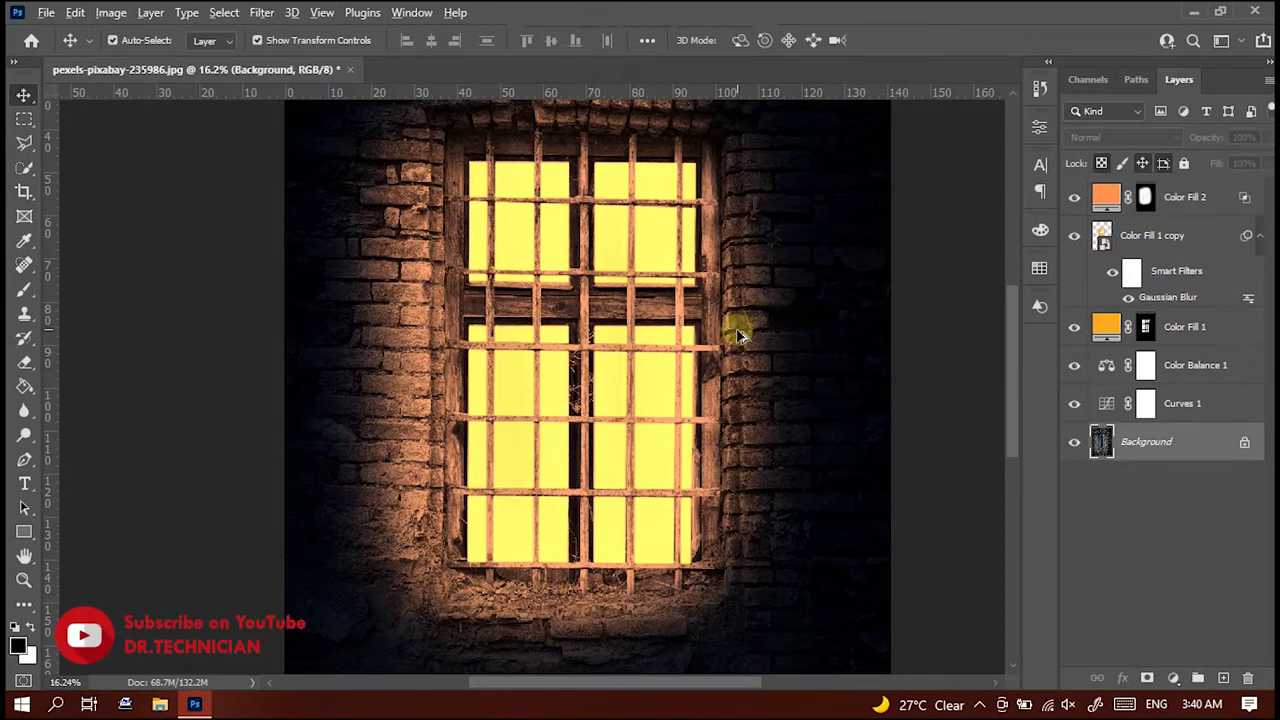
scroll(737, 335, down, 2)
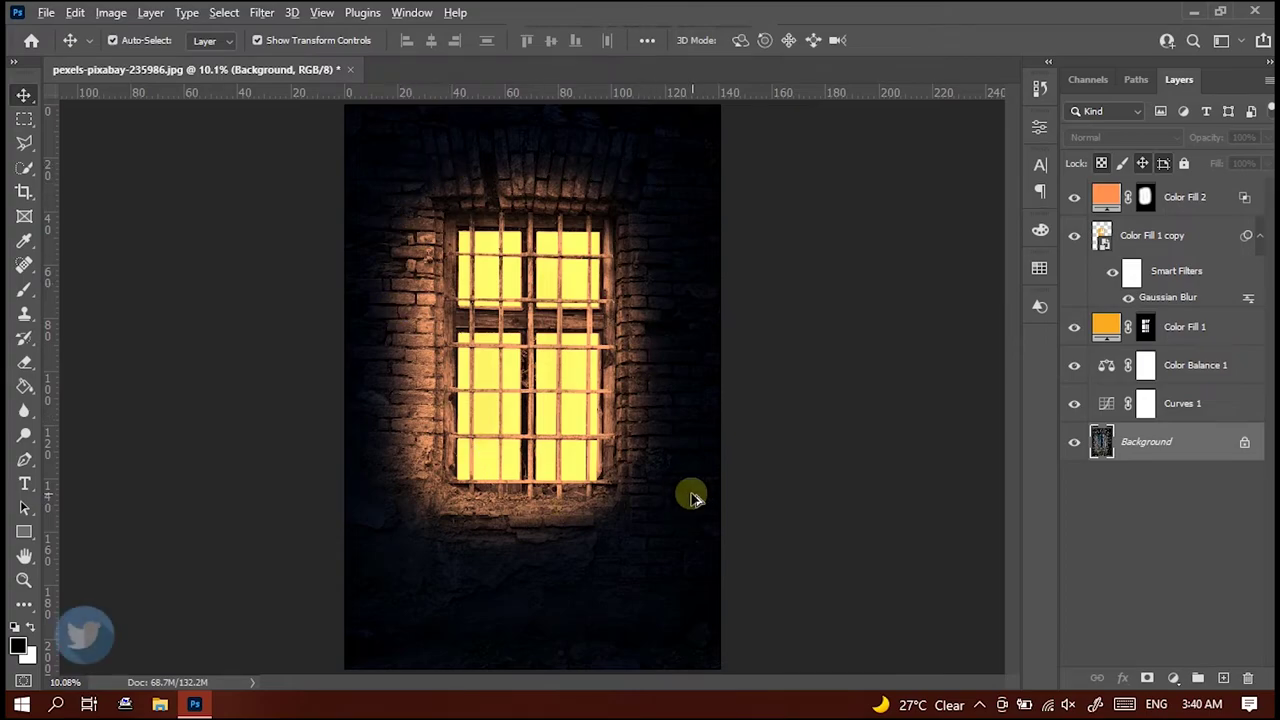
scroll(692, 505, up, 2)
scroll(688, 506, down, 2)
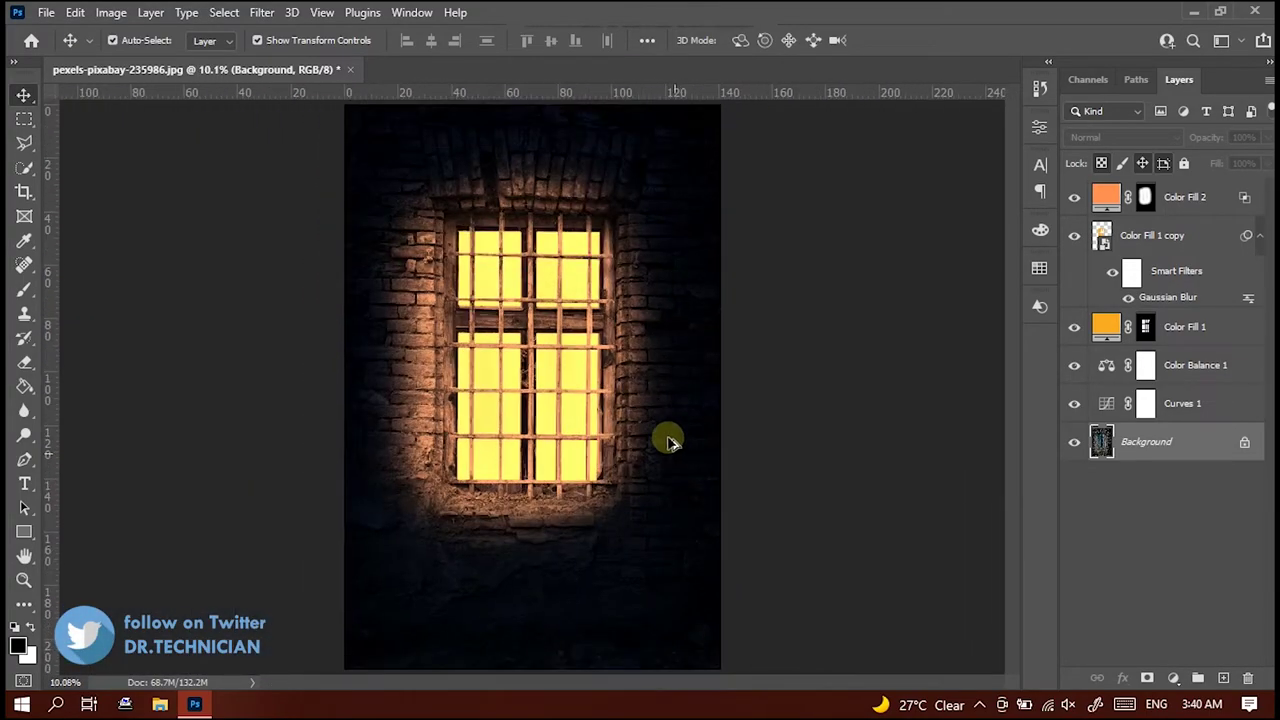